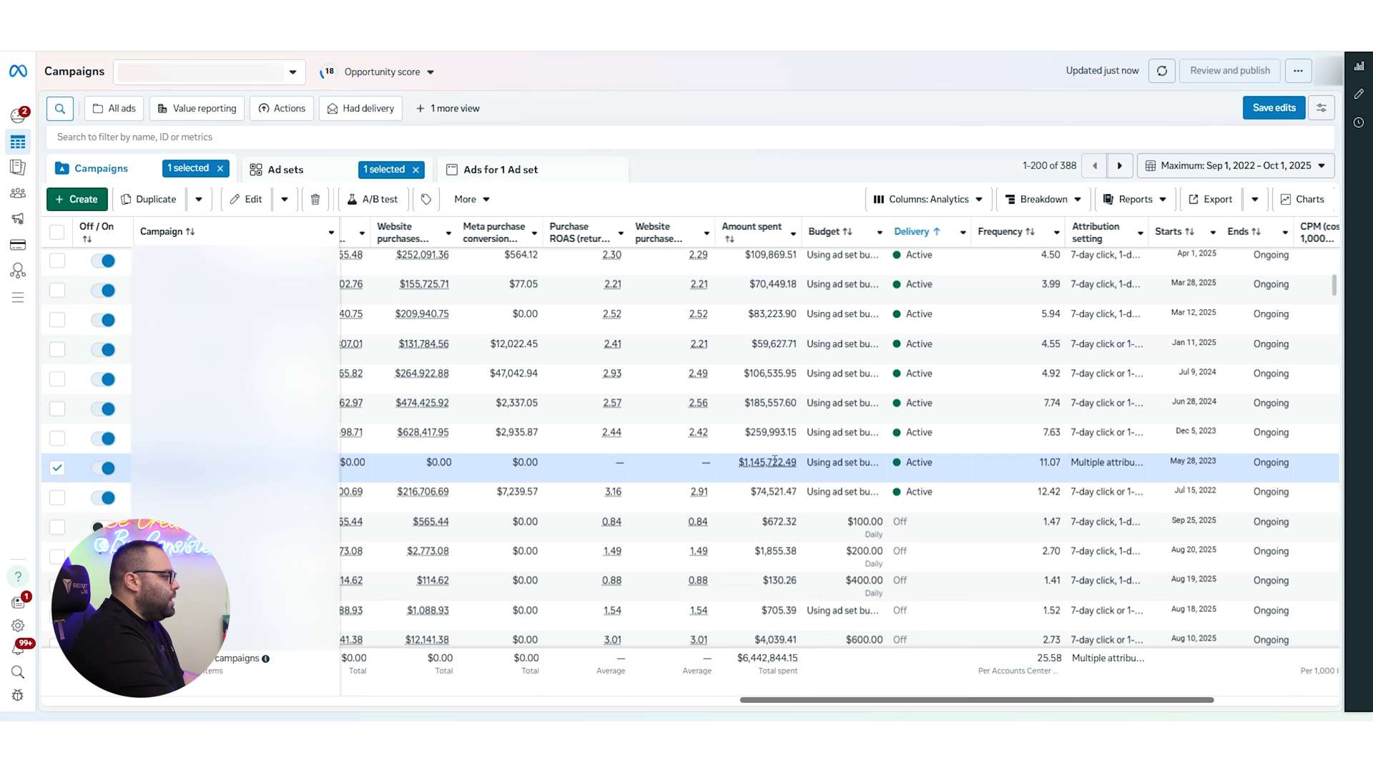
Step: Limit the campaign report to the last 7 days and open the selected campaign's ad sets
left_click(1193, 172)
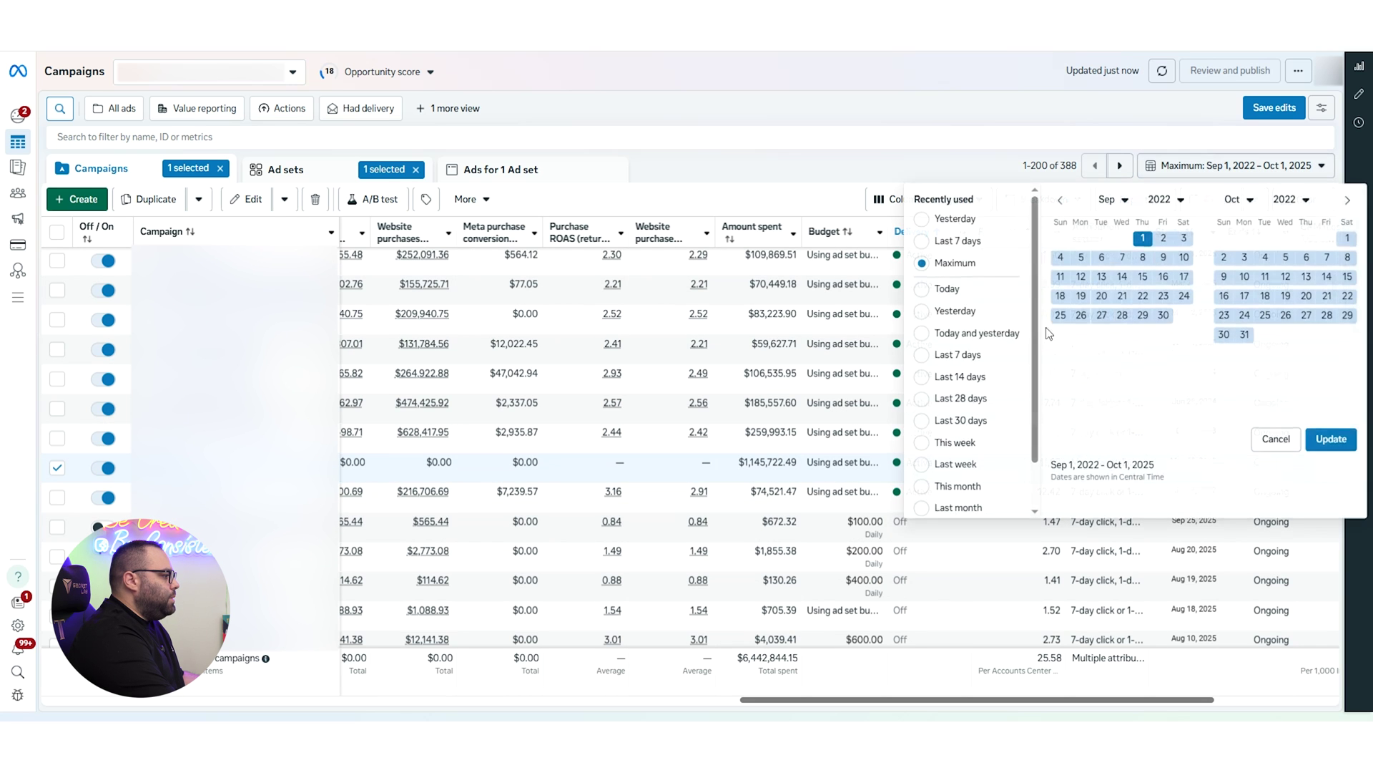
left_click(952, 243)
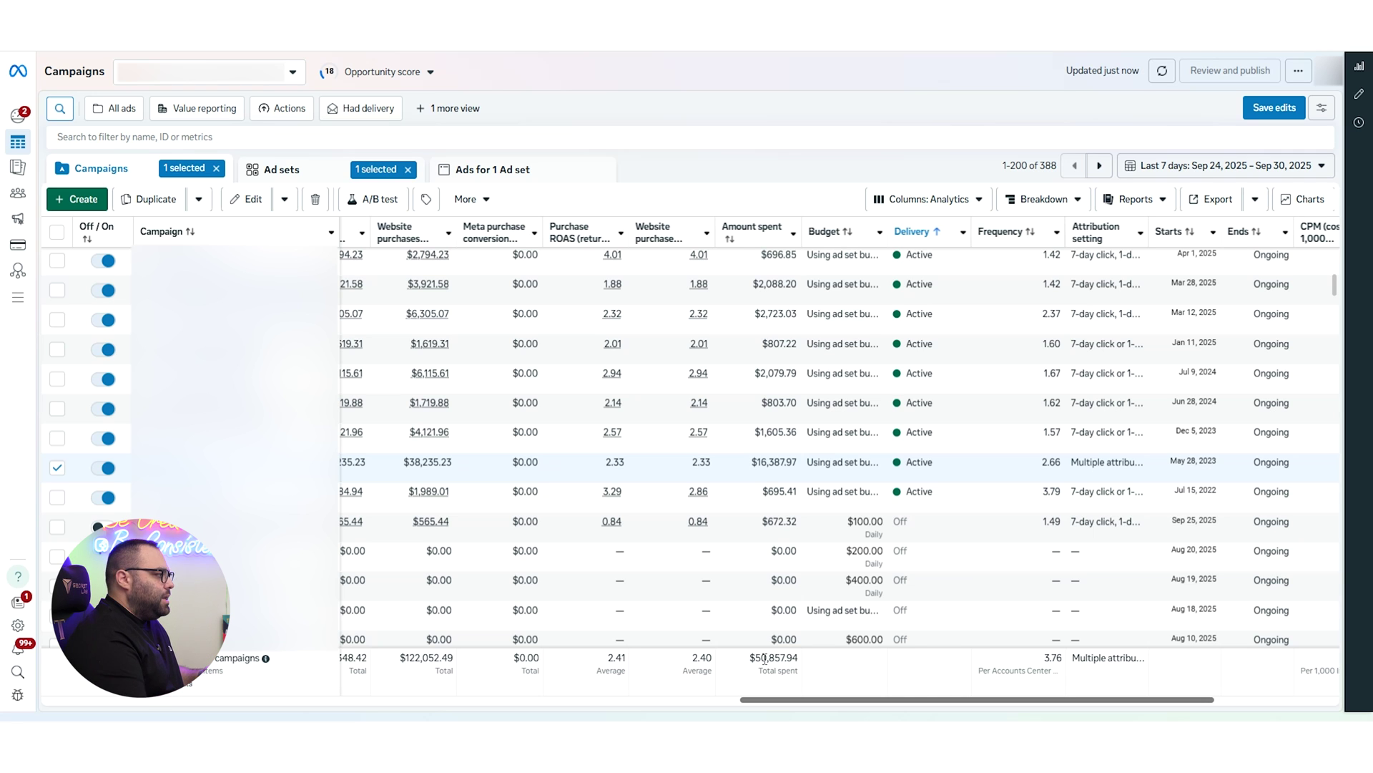
left_click(344, 172)
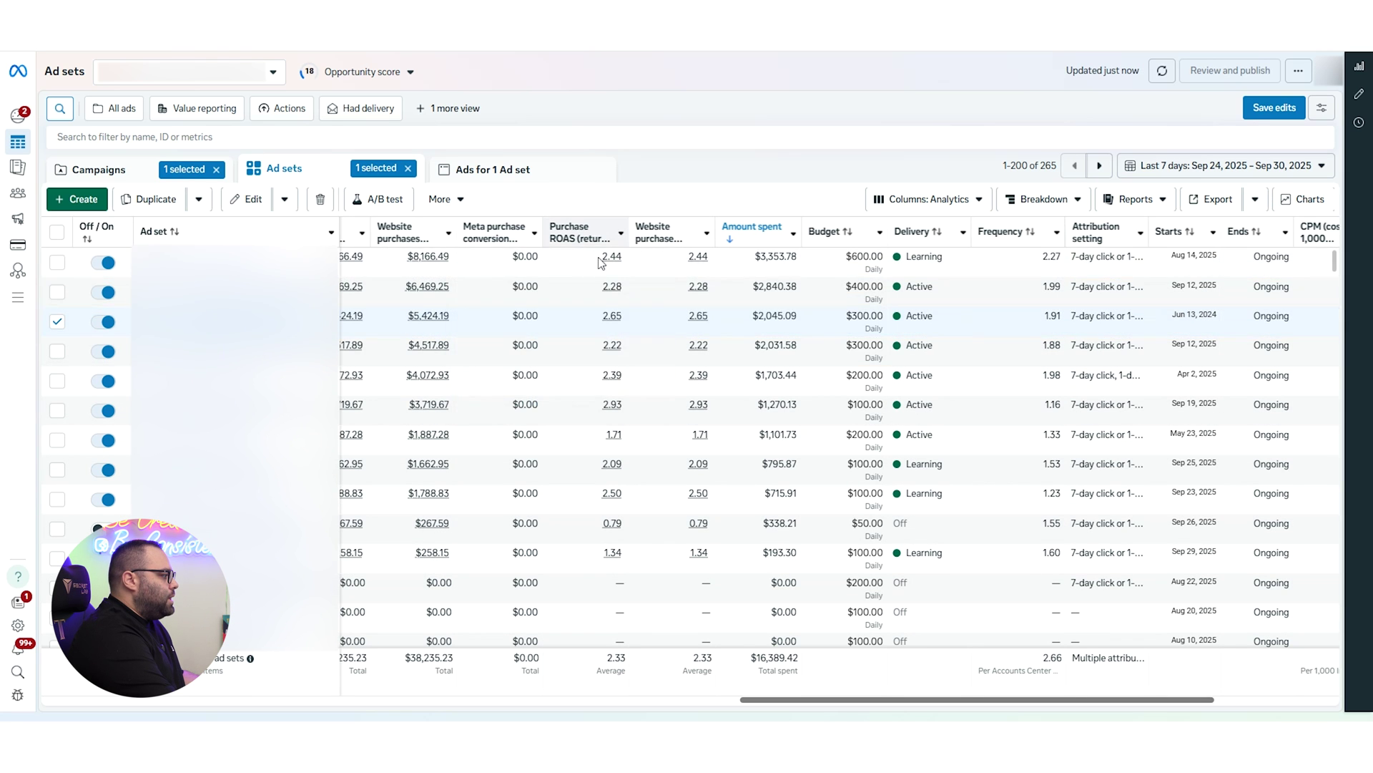
Step: View the ad sets' results over the Maximum date range and return the report to the last 7 days
left_click(1181, 167)
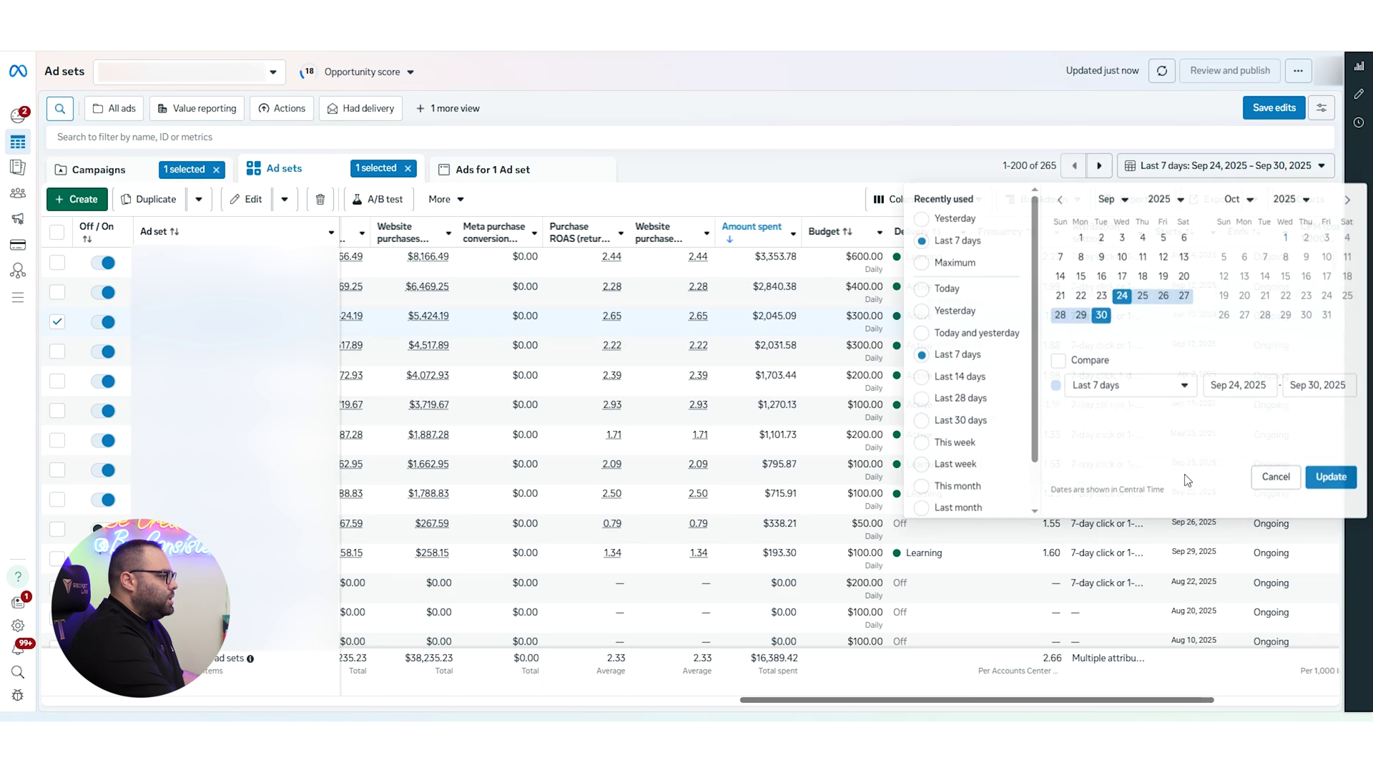
scroll(958, 476, "down", 1)
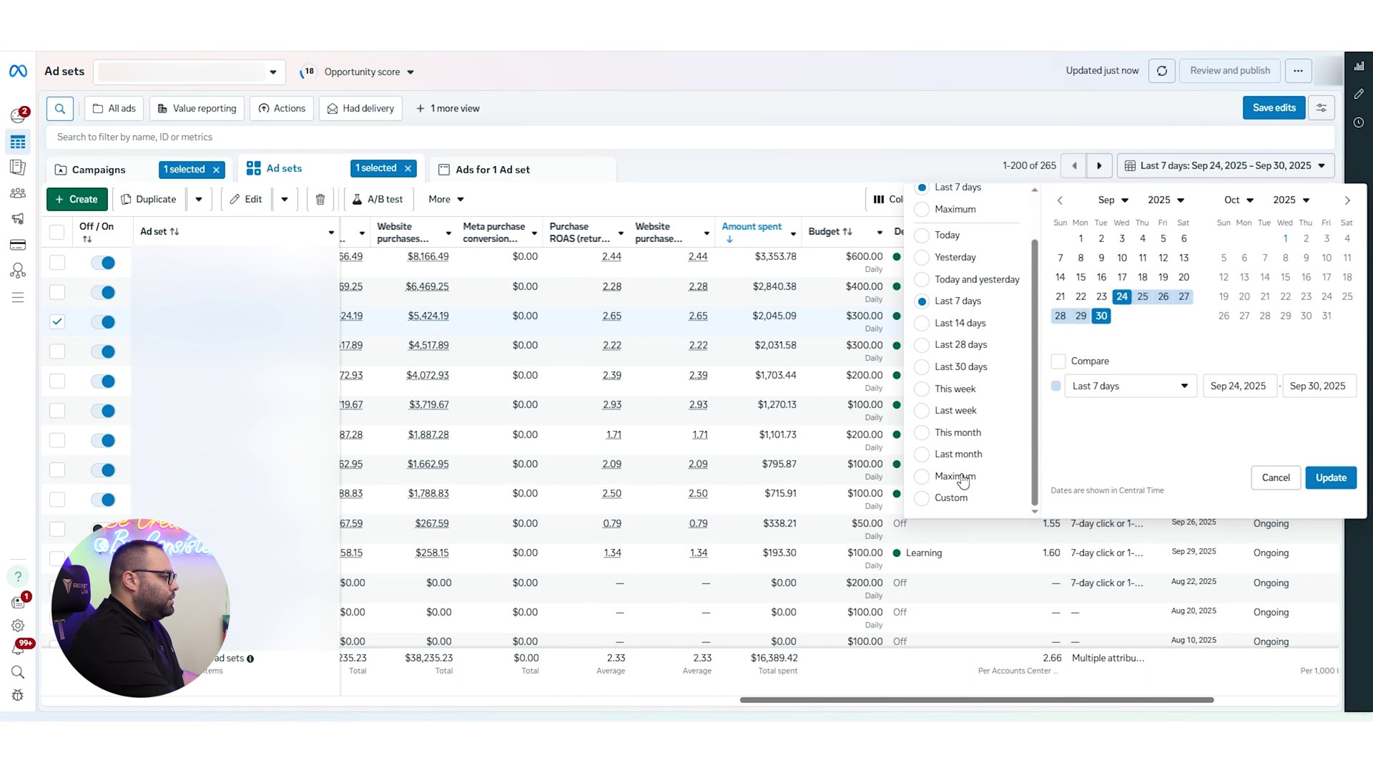
left_click(959, 476)
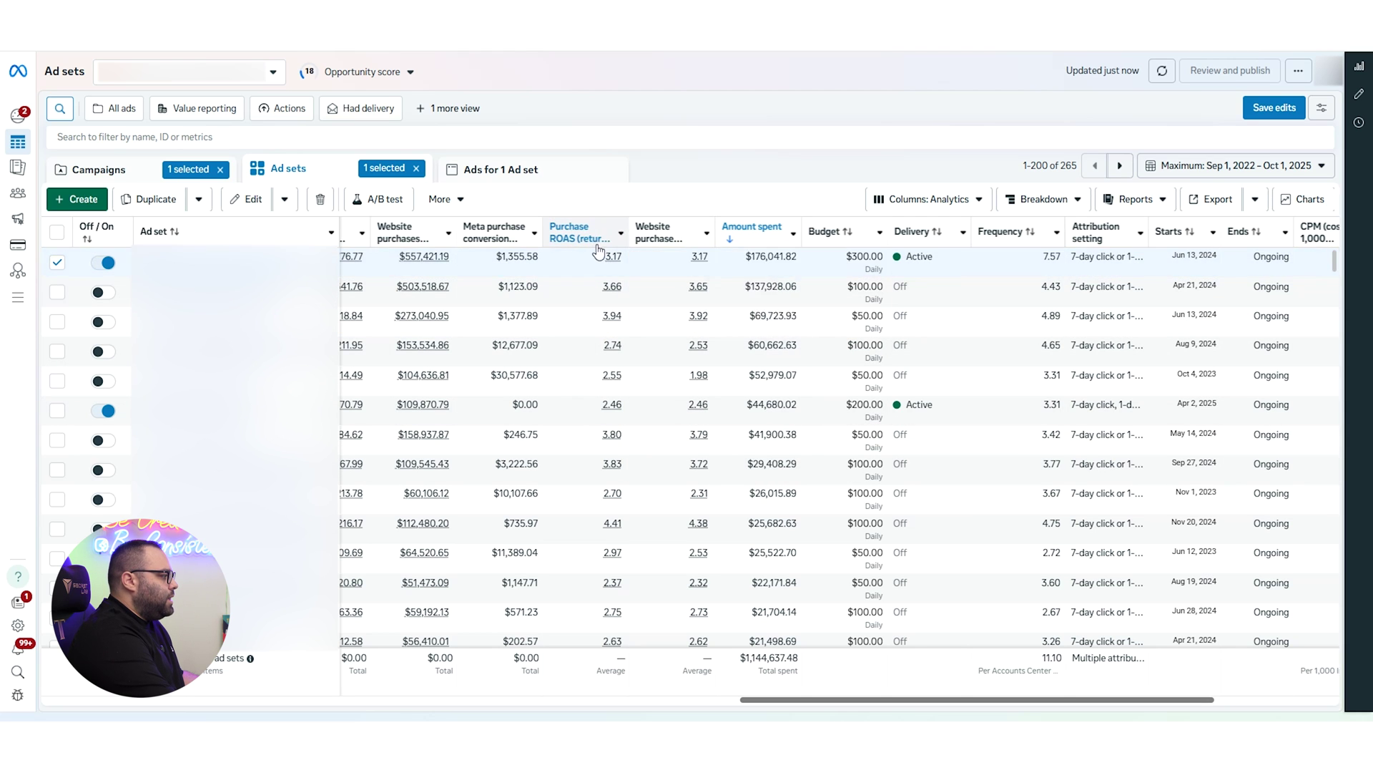
left_click(1196, 168)
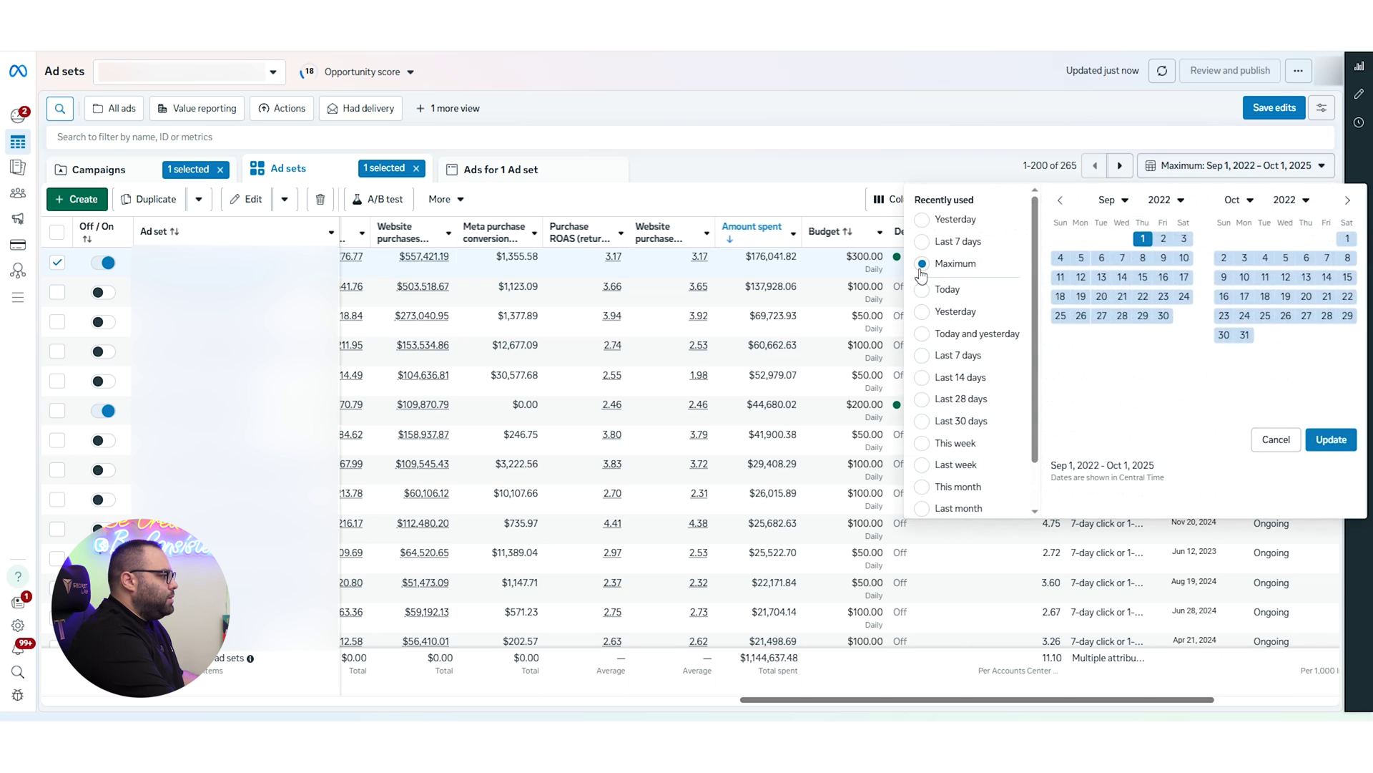
left_click(959, 244)
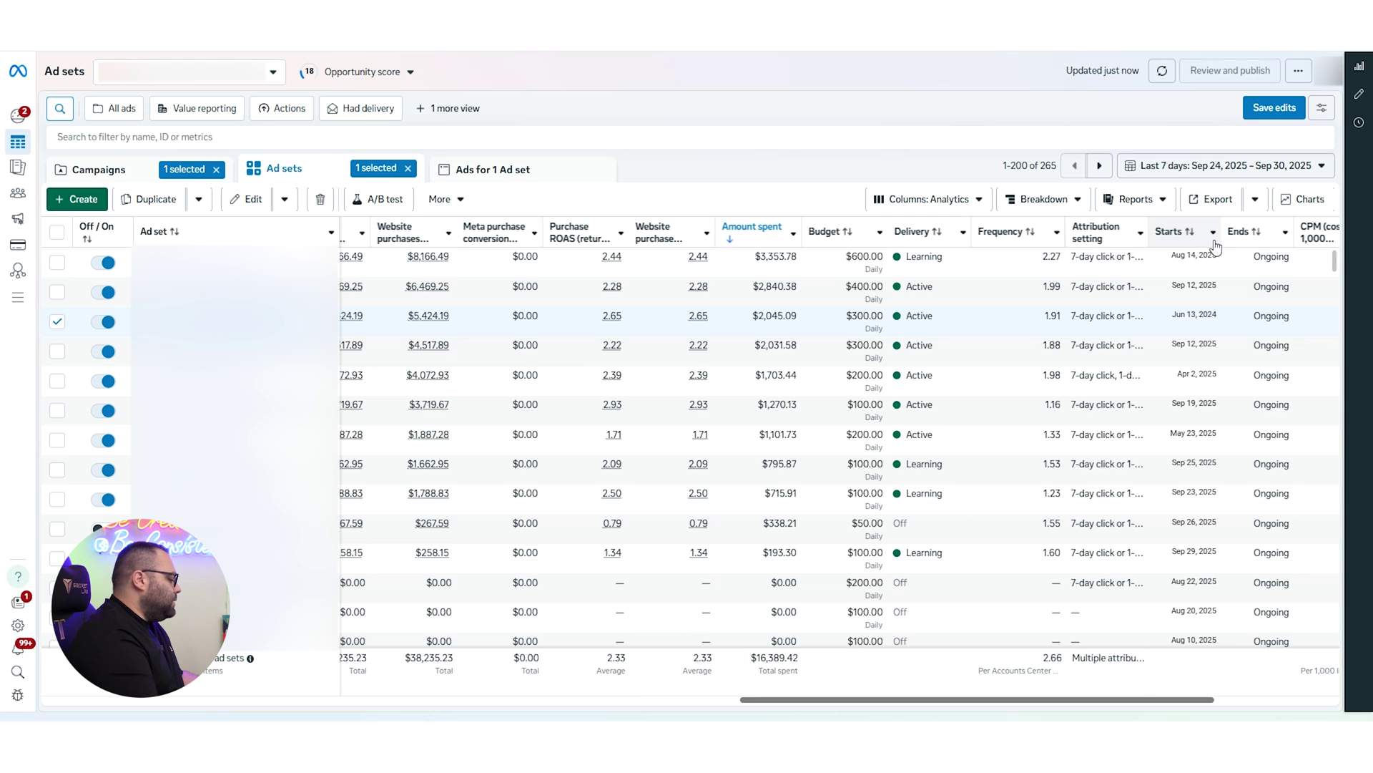
Step: Show the ad sets' results for Nov 1 to Nov 16, 2024, and check the campaign-level totals for that period
left_click(1228, 168)
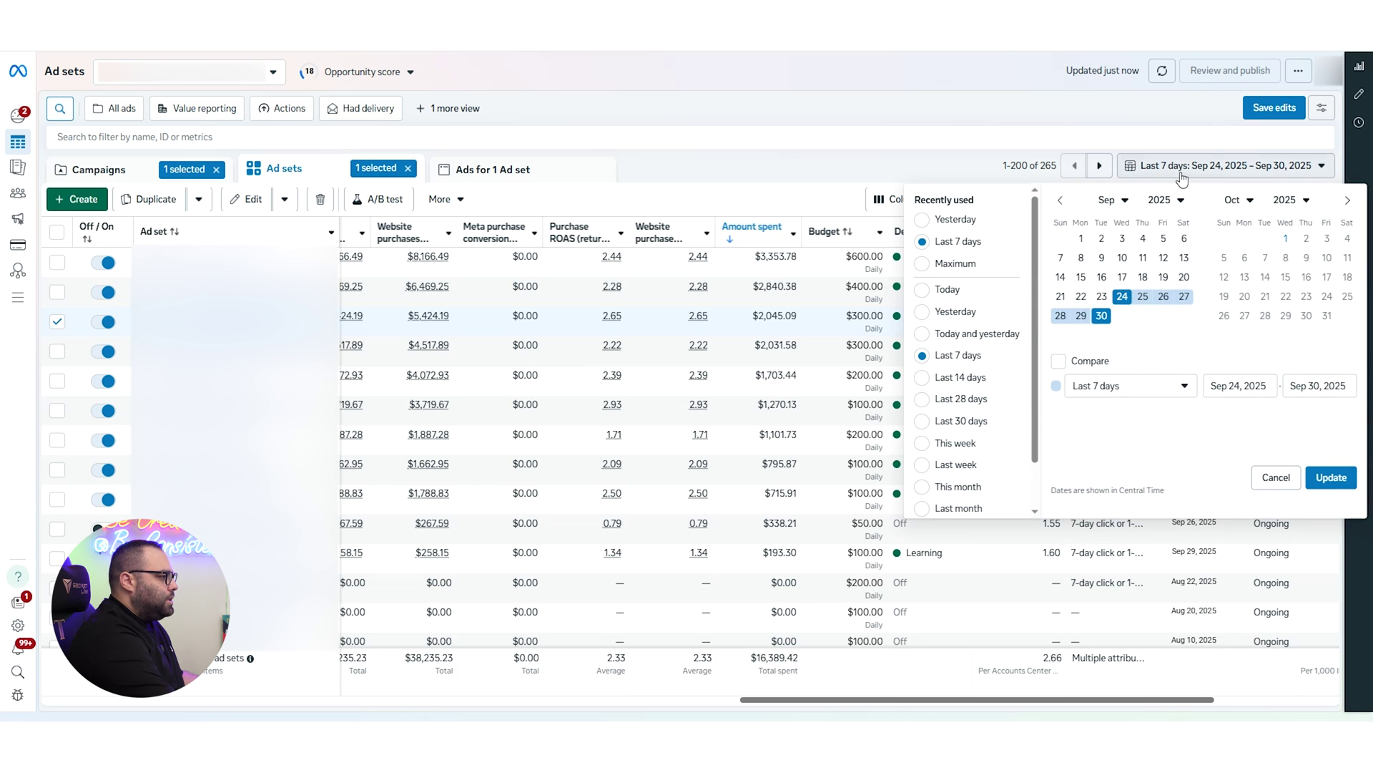
left_click(1061, 200)
left_click(1061, 200)
left_click(1061, 199)
left_click(1061, 200)
left_click(1060, 200)
left_click(1061, 200)
left_click(1061, 200)
left_click(1061, 200)
left_click(1061, 200)
left_click(1061, 200)
left_click(1061, 200)
left_click(1061, 199)
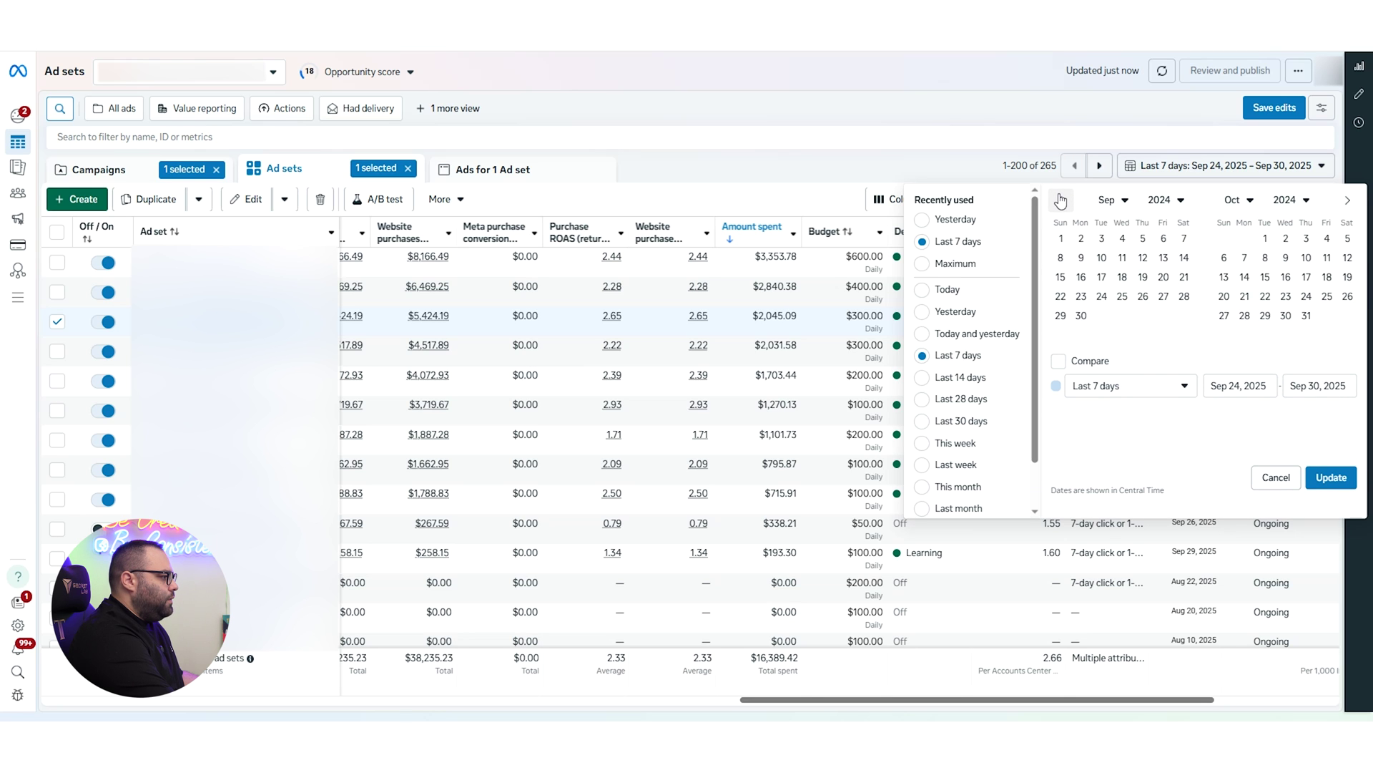
left_click(1348, 205)
left_click(1348, 204)
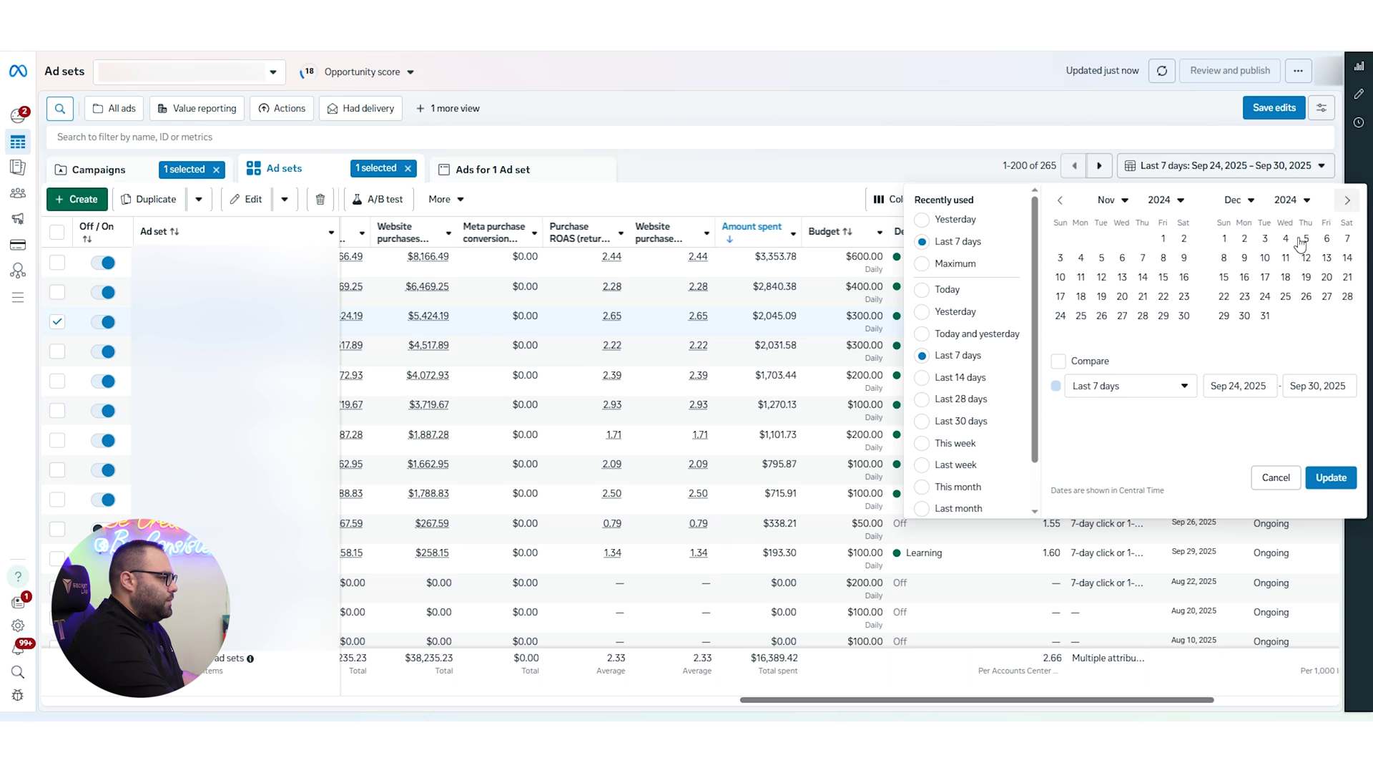
left_click(1165, 239)
left_click(1185, 277)
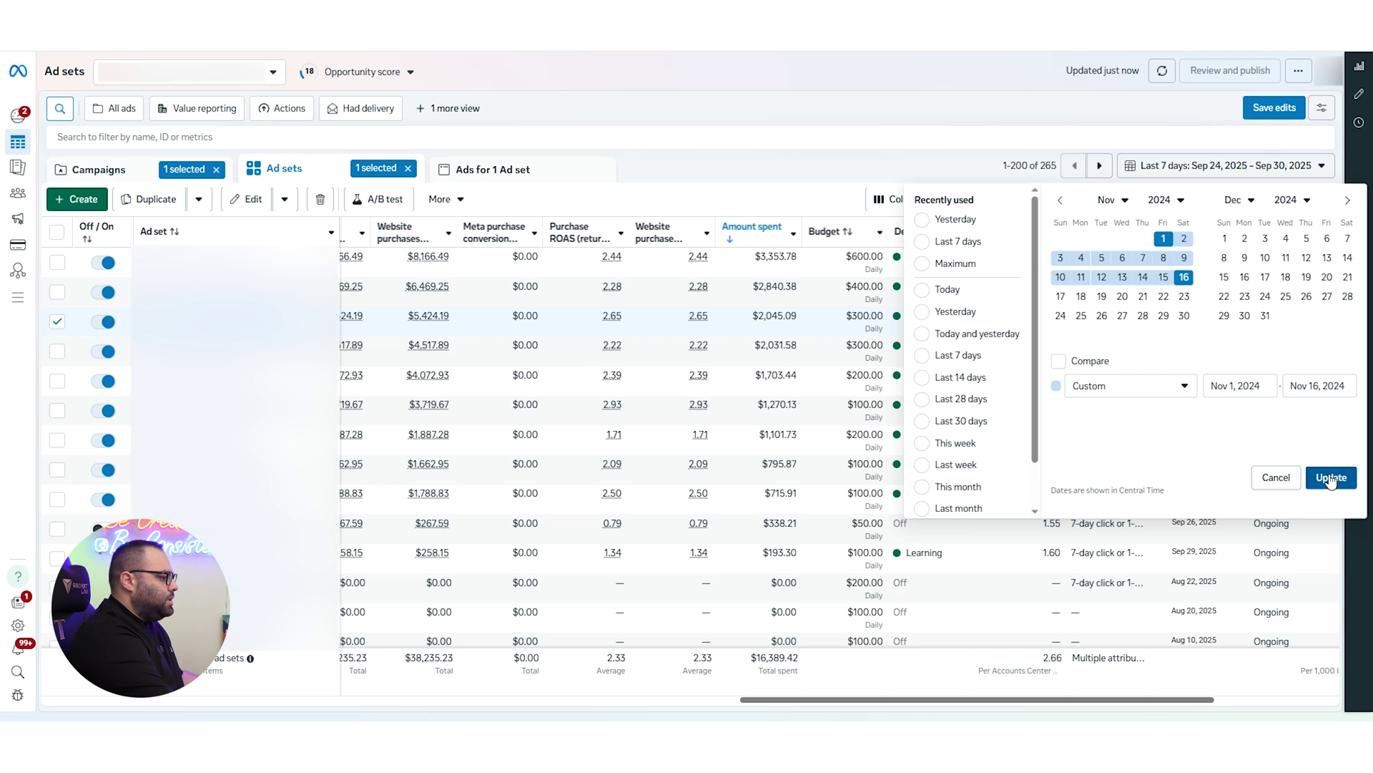
left_click(1331, 478)
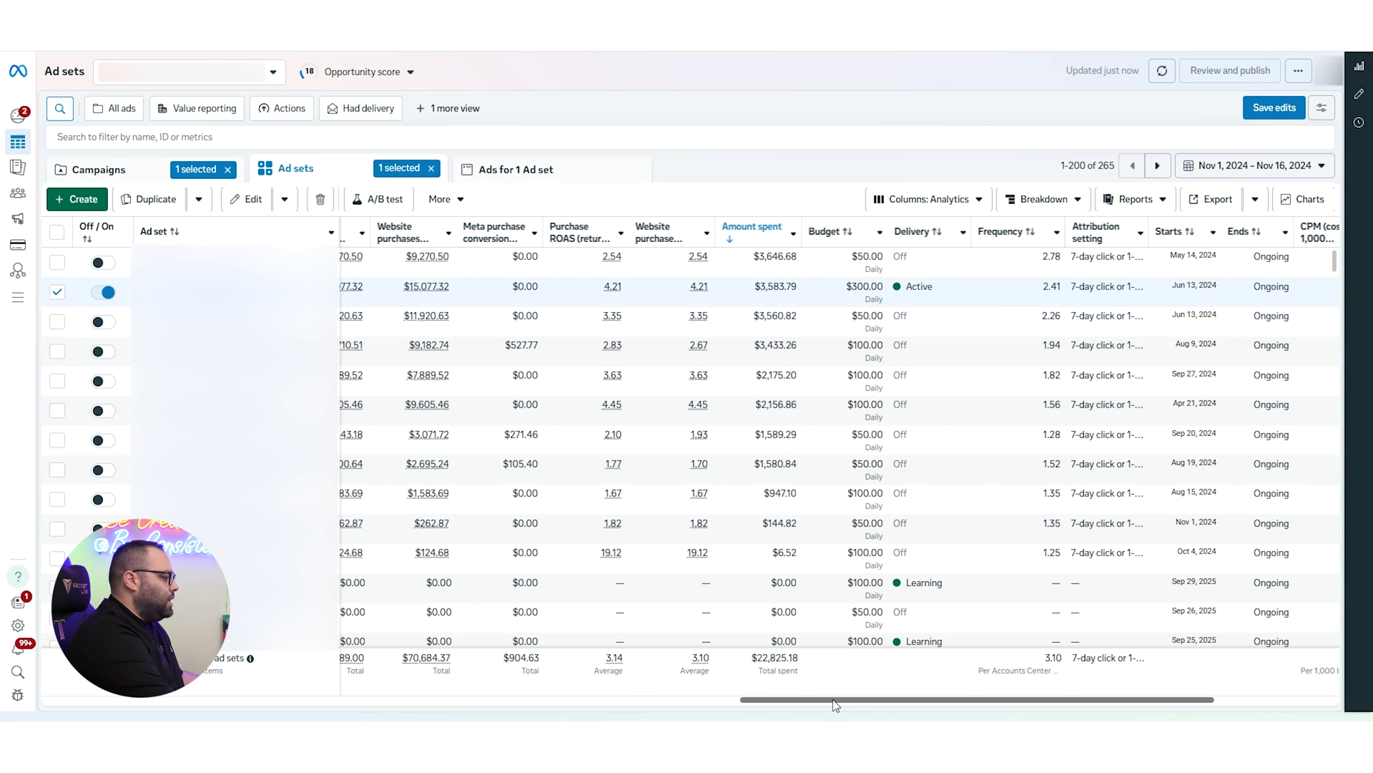
left_click(150, 176)
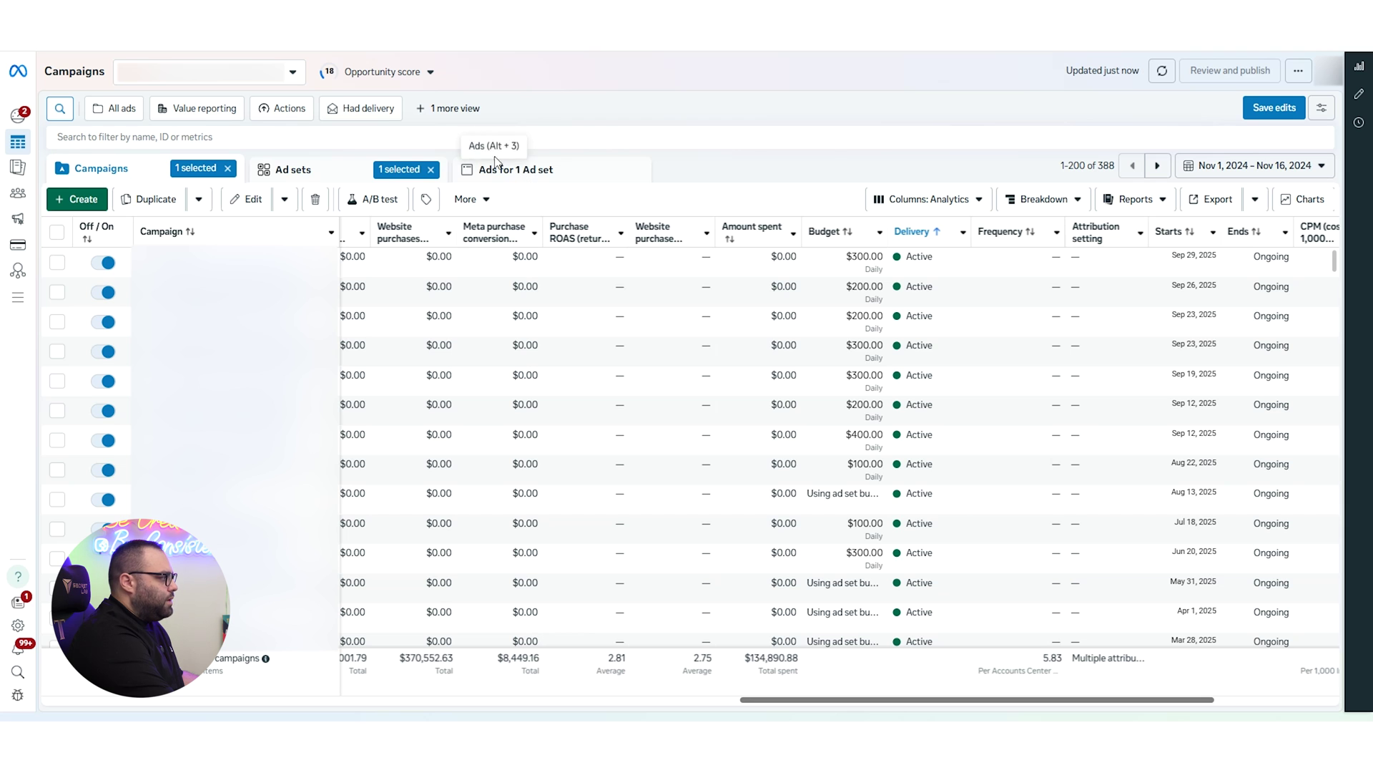
left_click(339, 175)
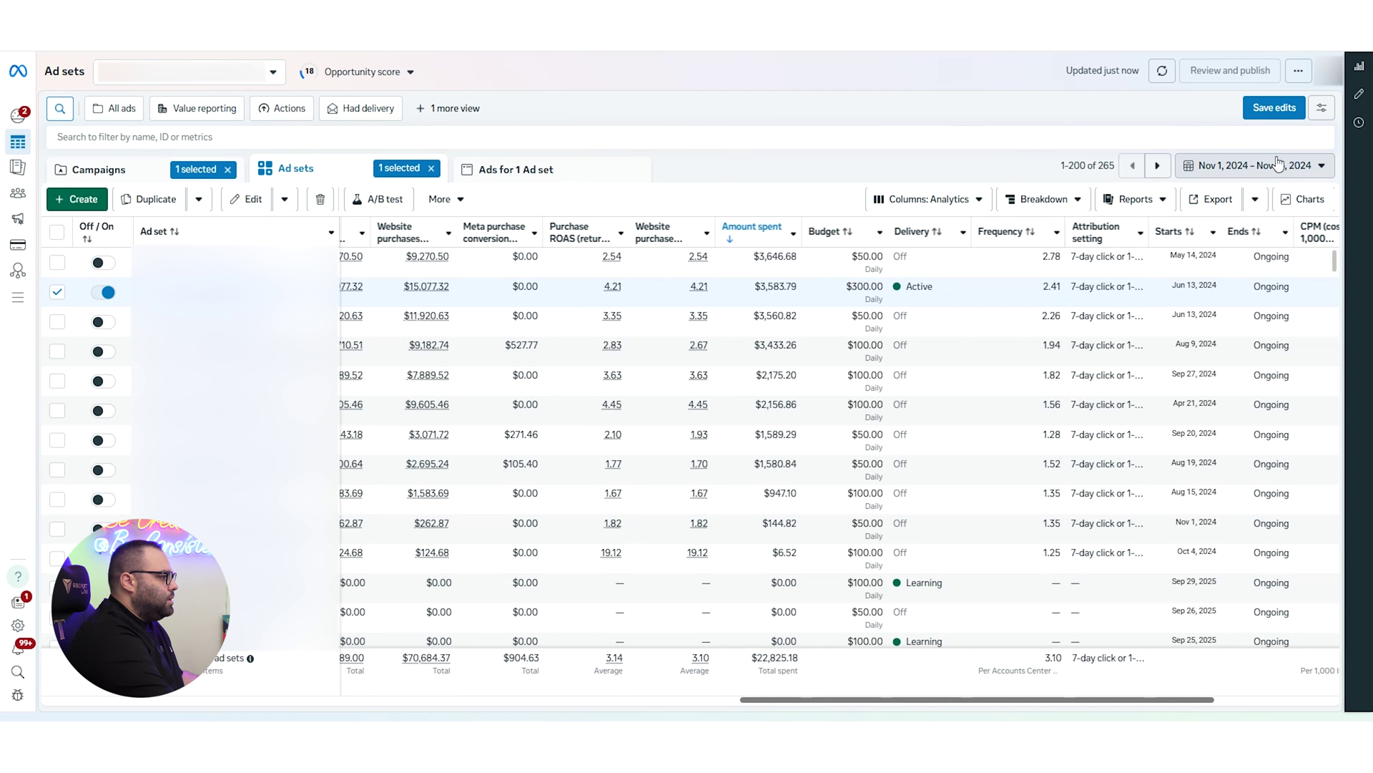
Step: Show the ad sets' results for Nov 25 to Dec 3, 2024, and check the campaign-level totals for that period
left_click(1279, 166)
left_click(1060, 298)
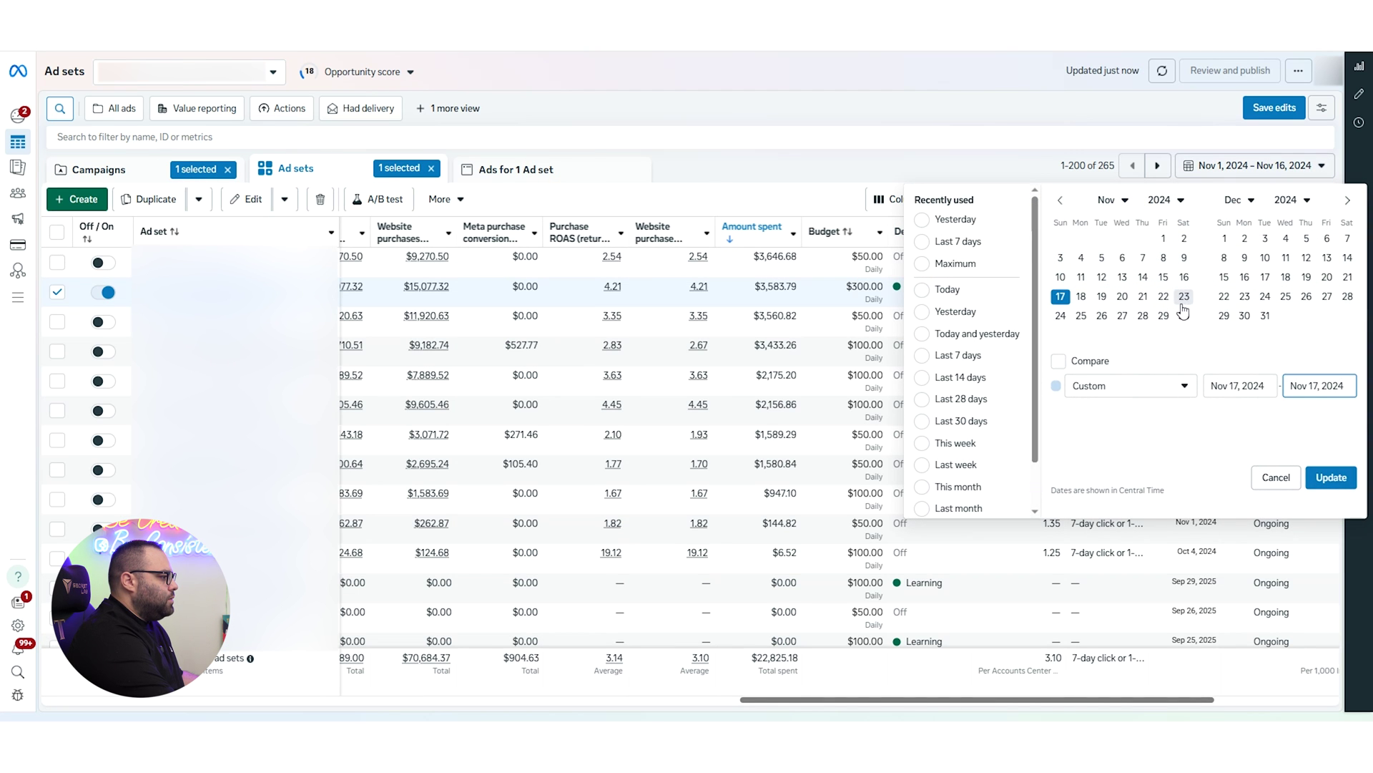
left_click(1063, 316)
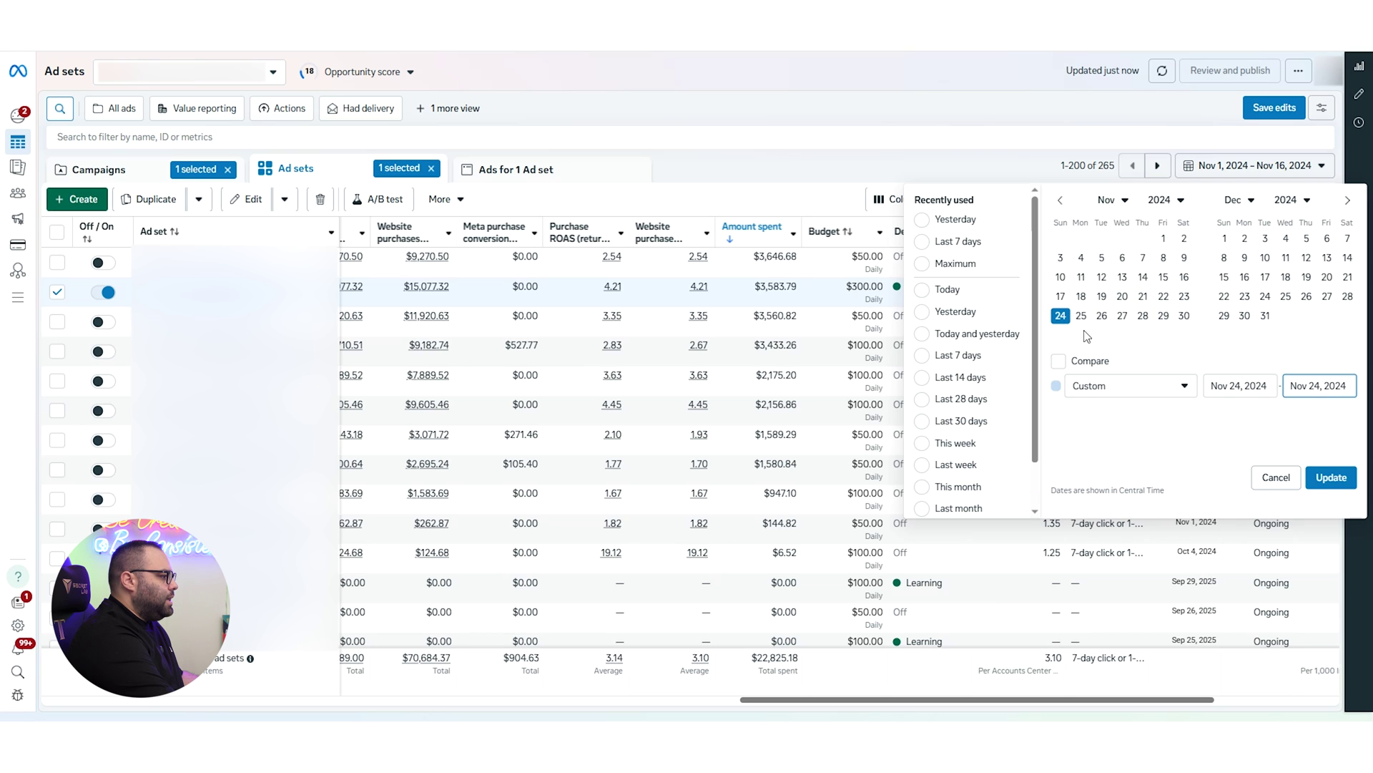
left_click(1083, 318)
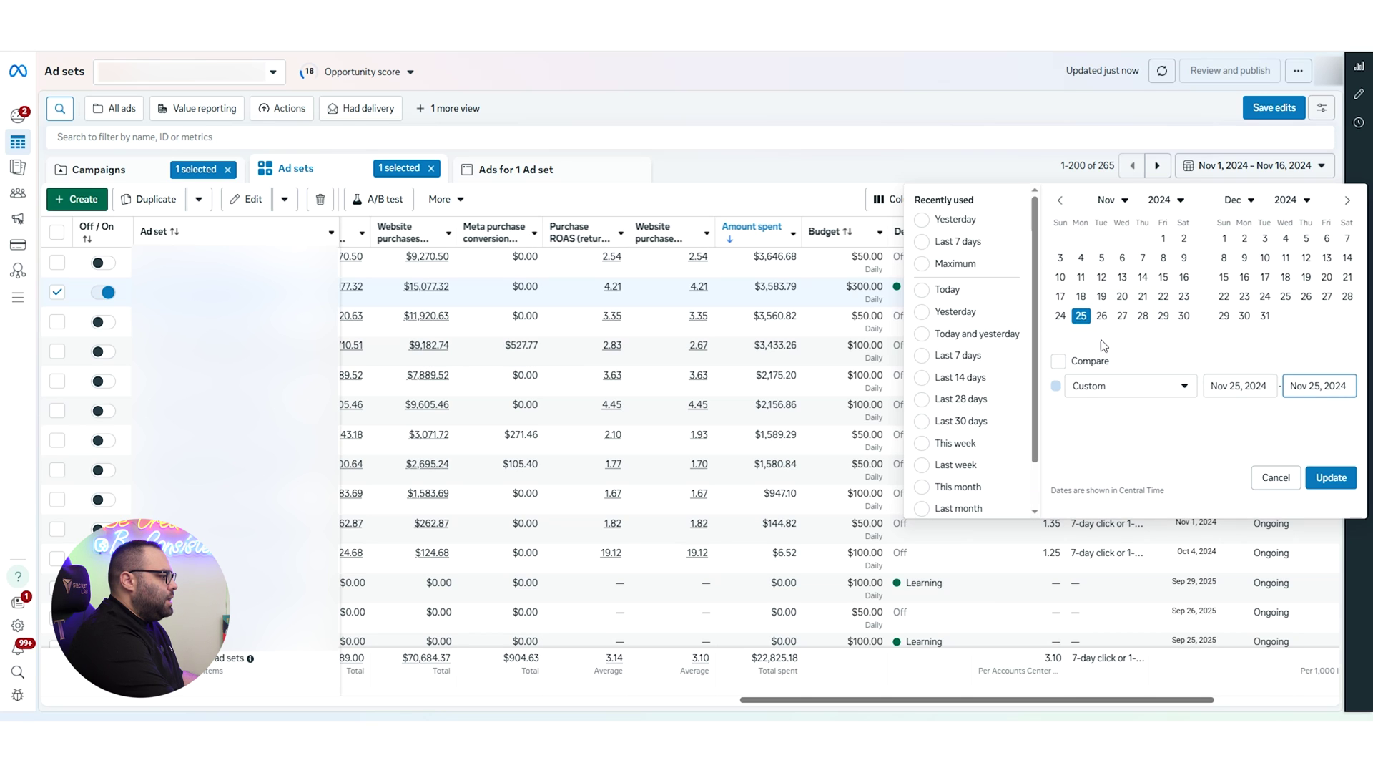
left_click(1266, 241)
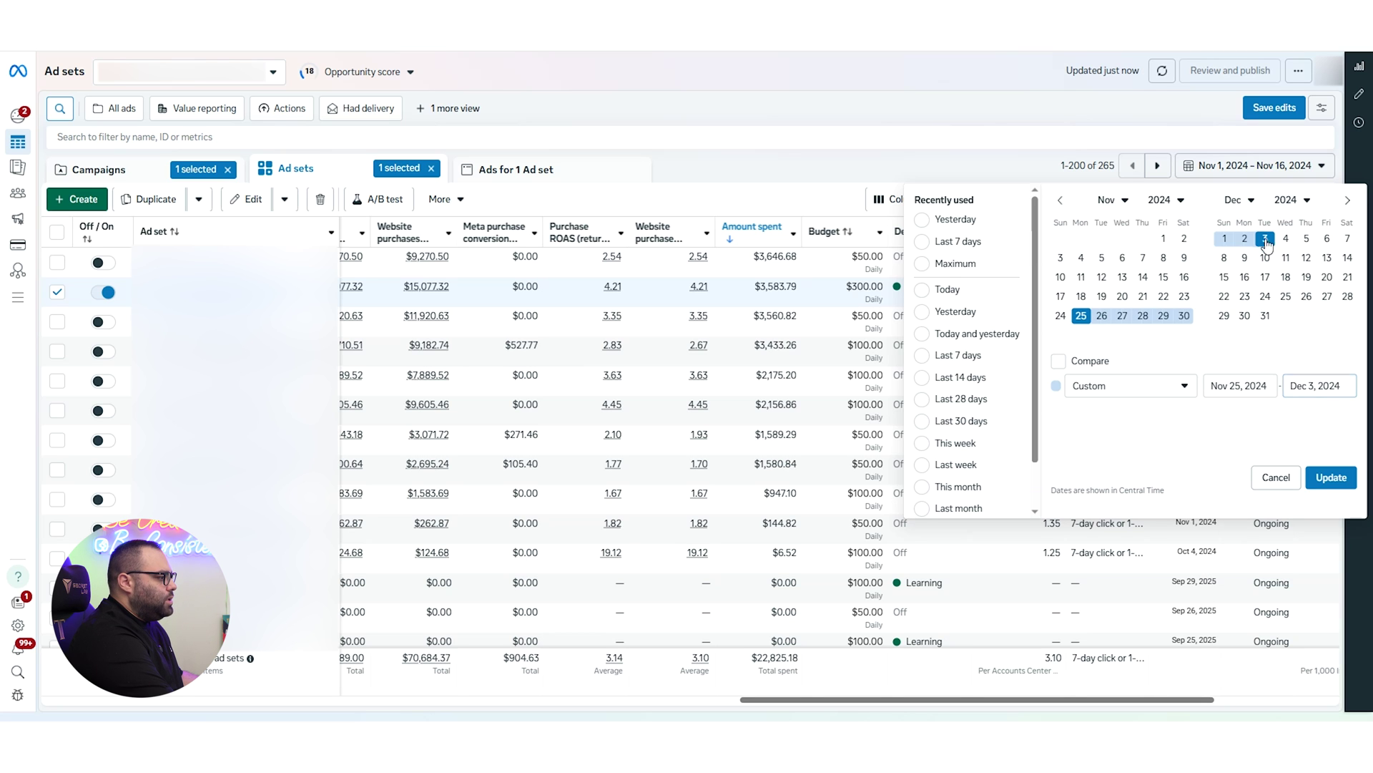
left_click(1324, 477)
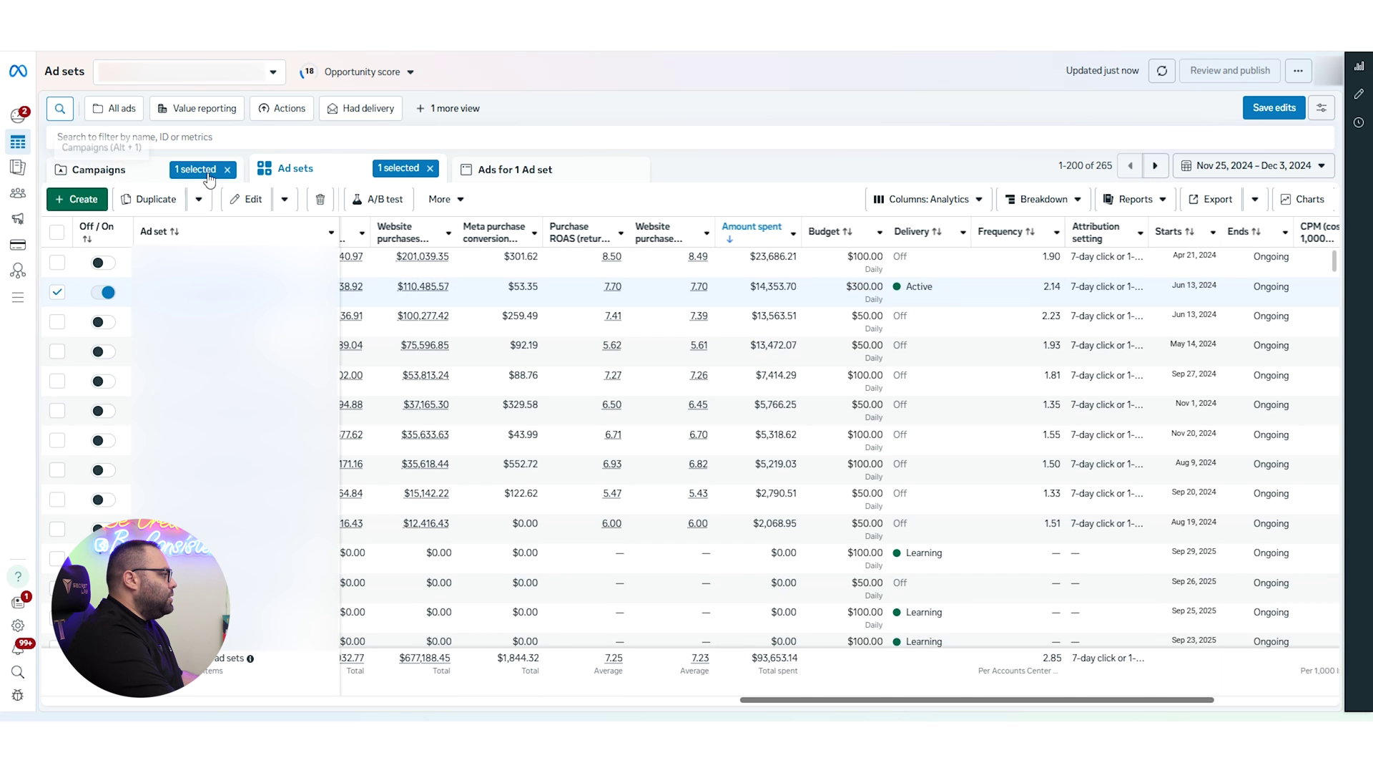
left_click(148, 175)
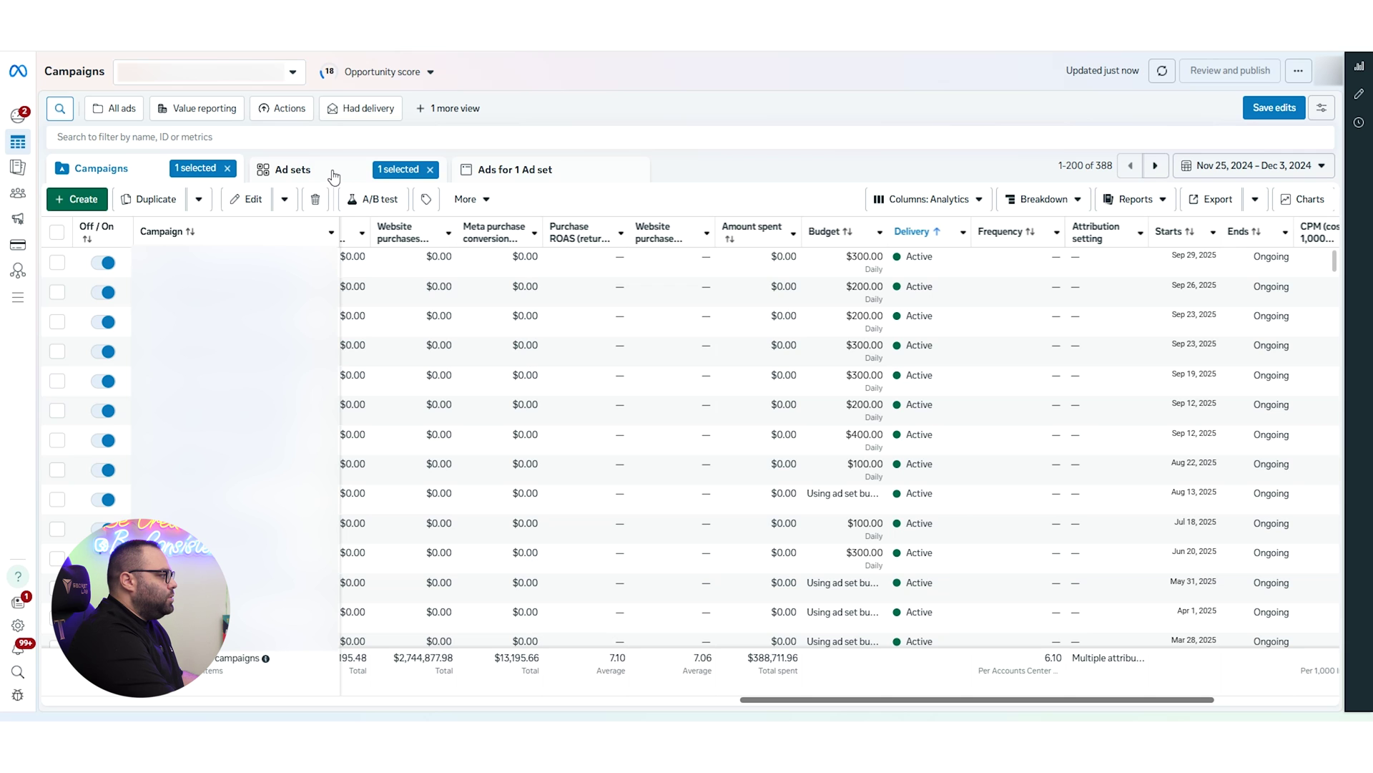
left_click(333, 176)
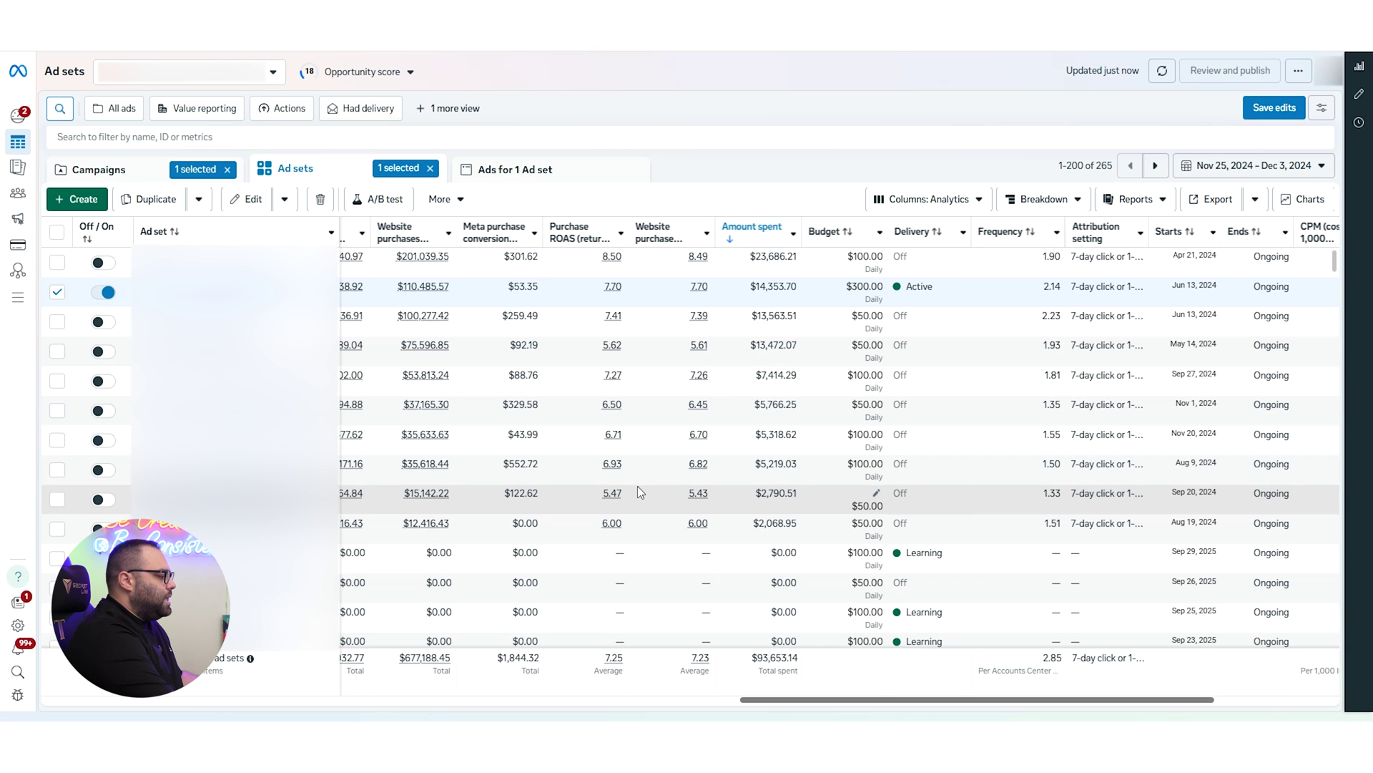
Step: Set the ad set report to the last 7 days and select only the ad set with the highest spend
left_click(1253, 165)
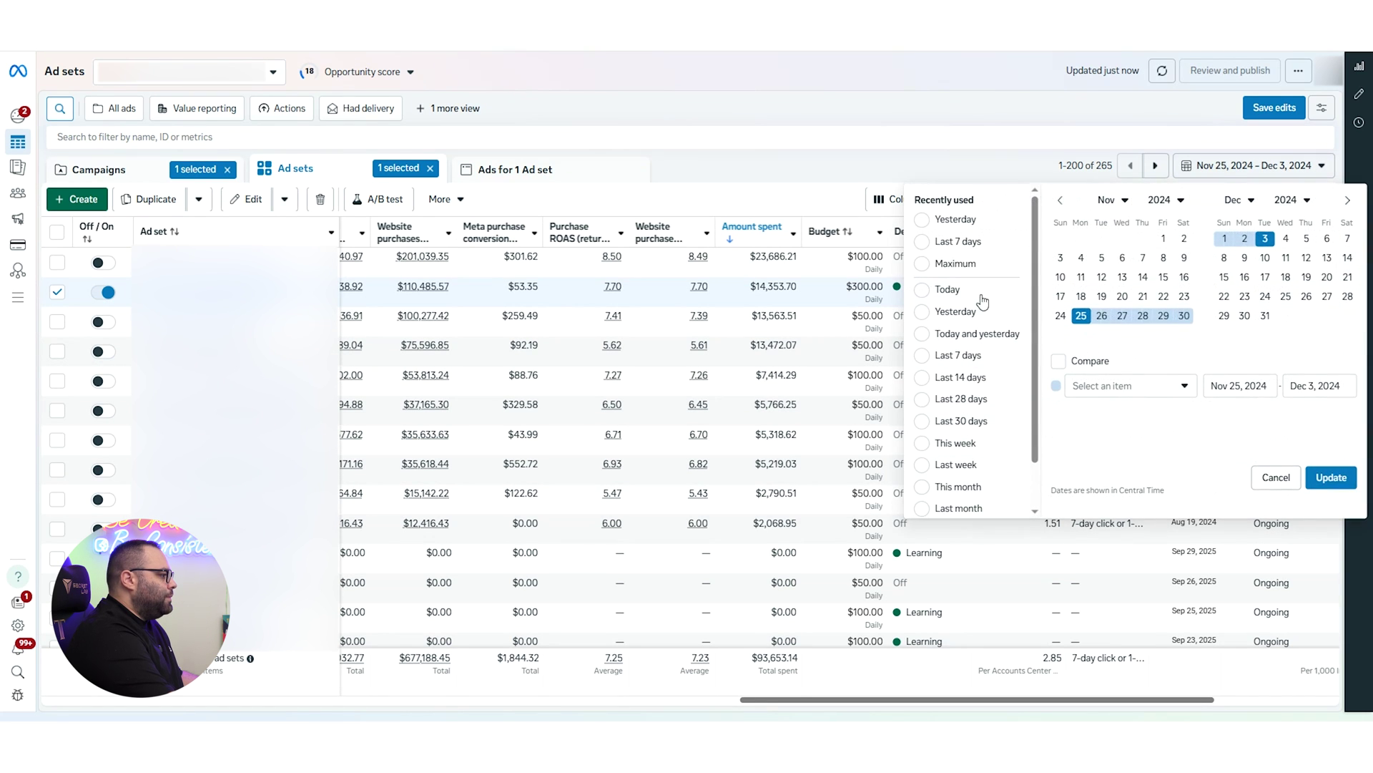
left_click(959, 244)
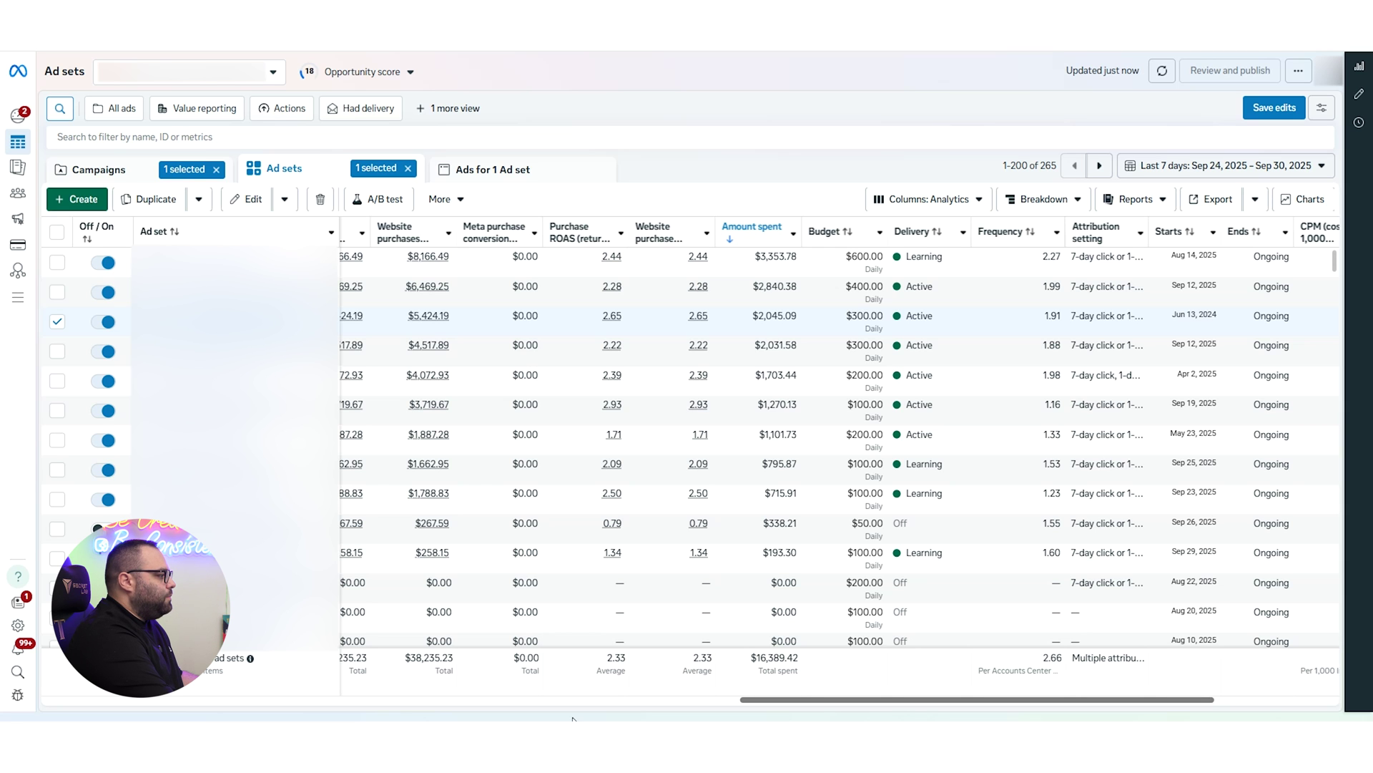
left_click(569, 266)
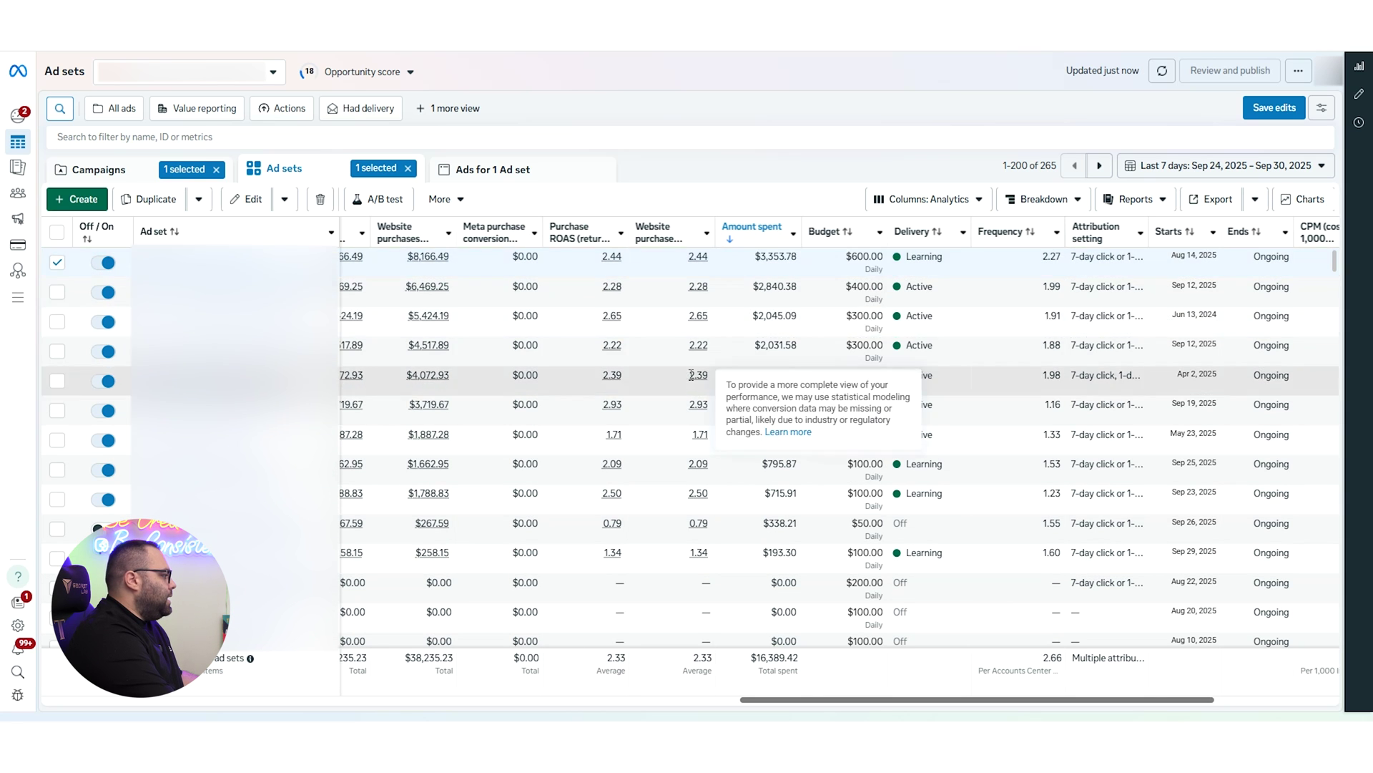
Step: Show the ad sets over the Maximum date range and find the selected ad set in the list sorted by spend
left_click(1216, 166)
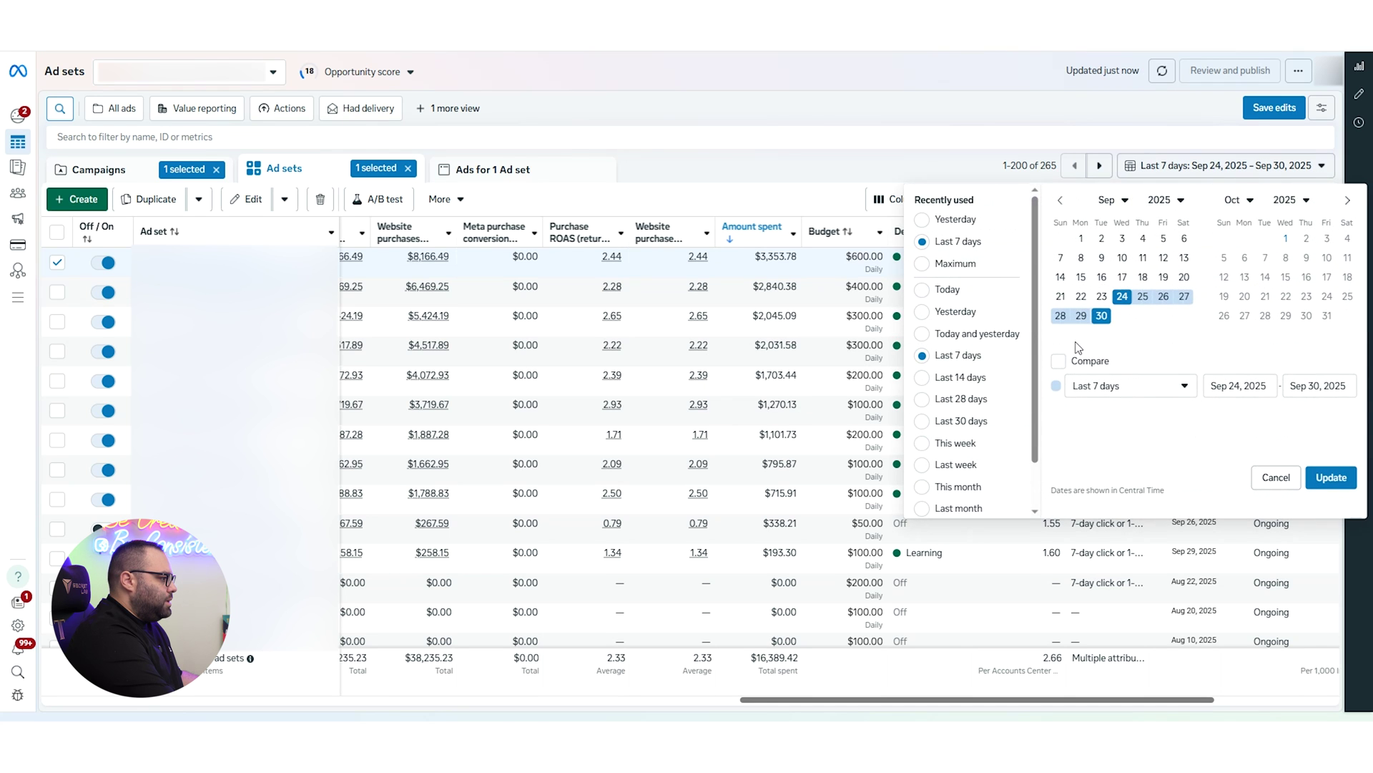
scroll(966, 464, "down", 1)
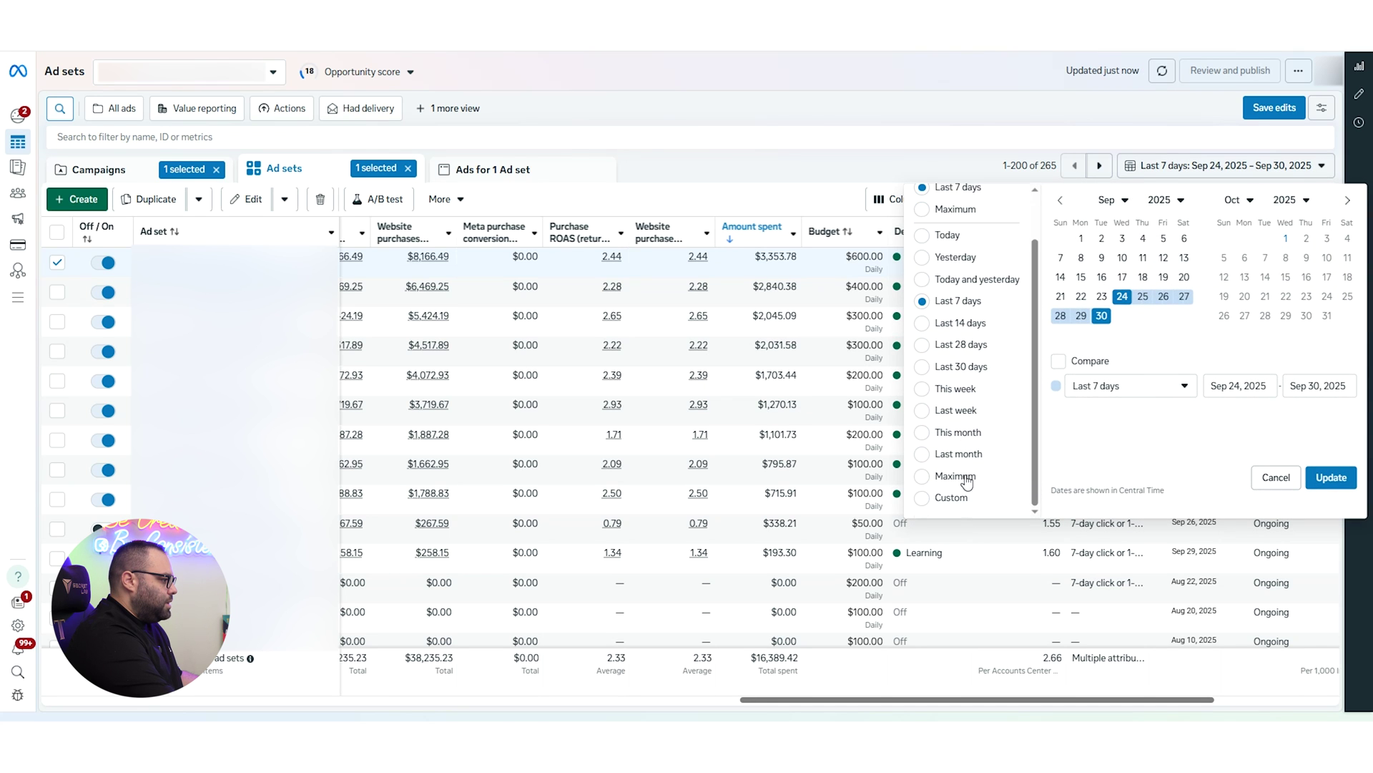
left_click(955, 477)
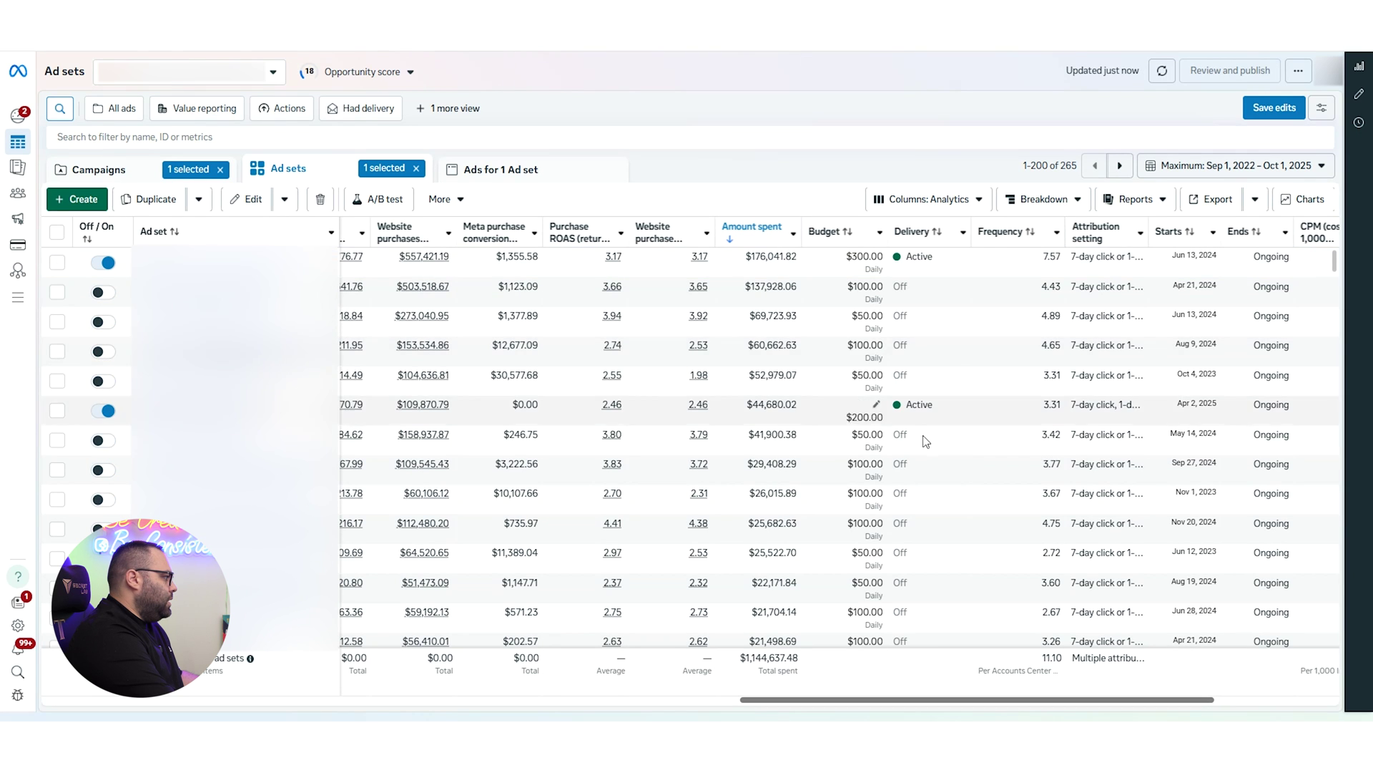
scroll(735, 399, "down", 4)
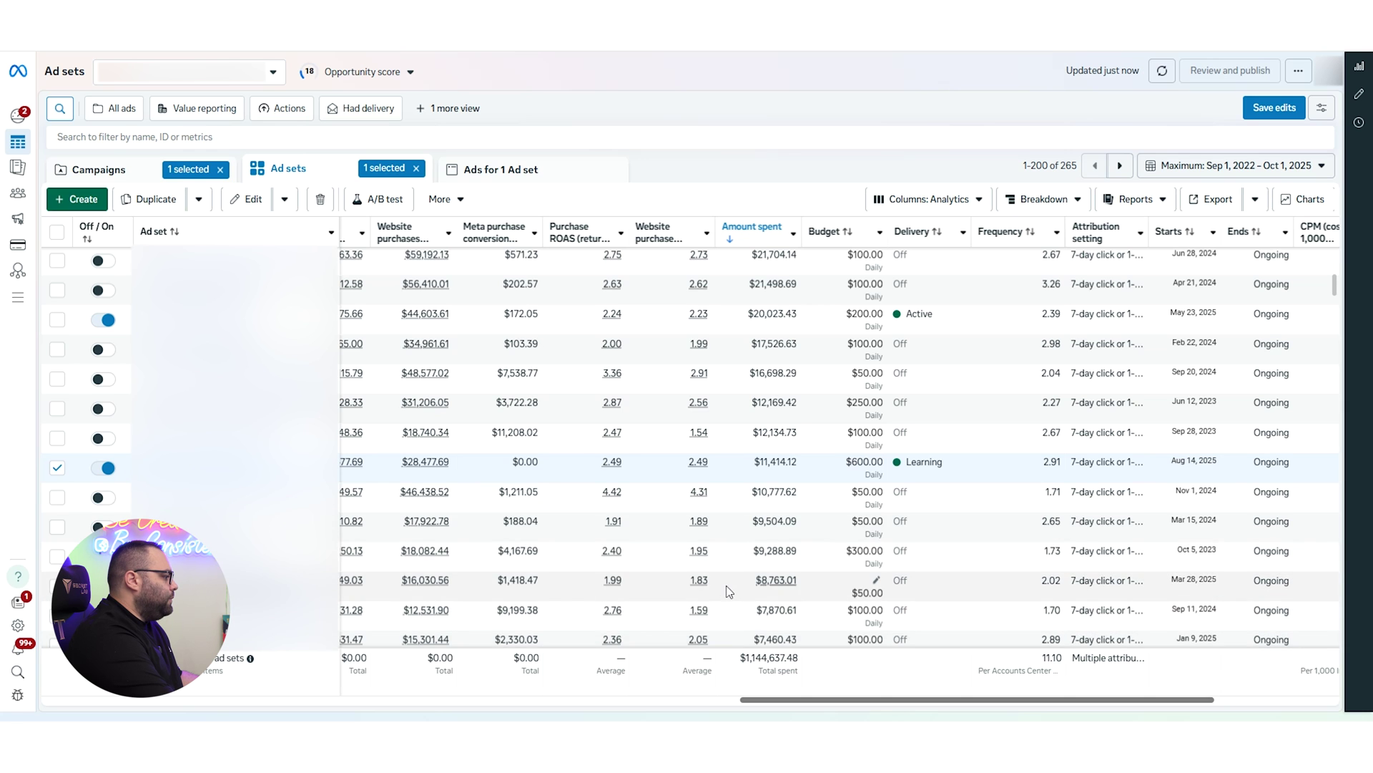
scroll(727, 591, "up", 5)
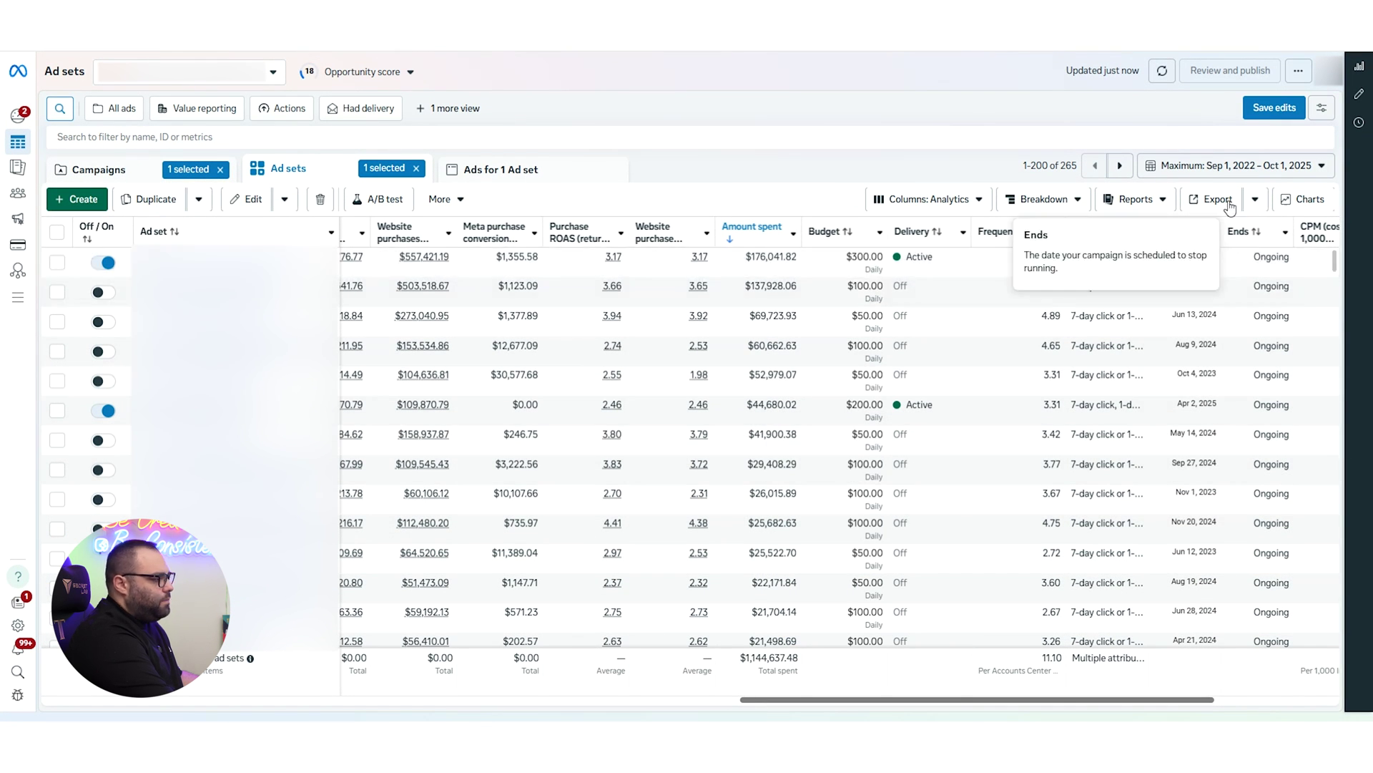
Step: Return the report to the last 7 days and review return on ad spend and amount spent across all campaigns
left_click(1220, 167)
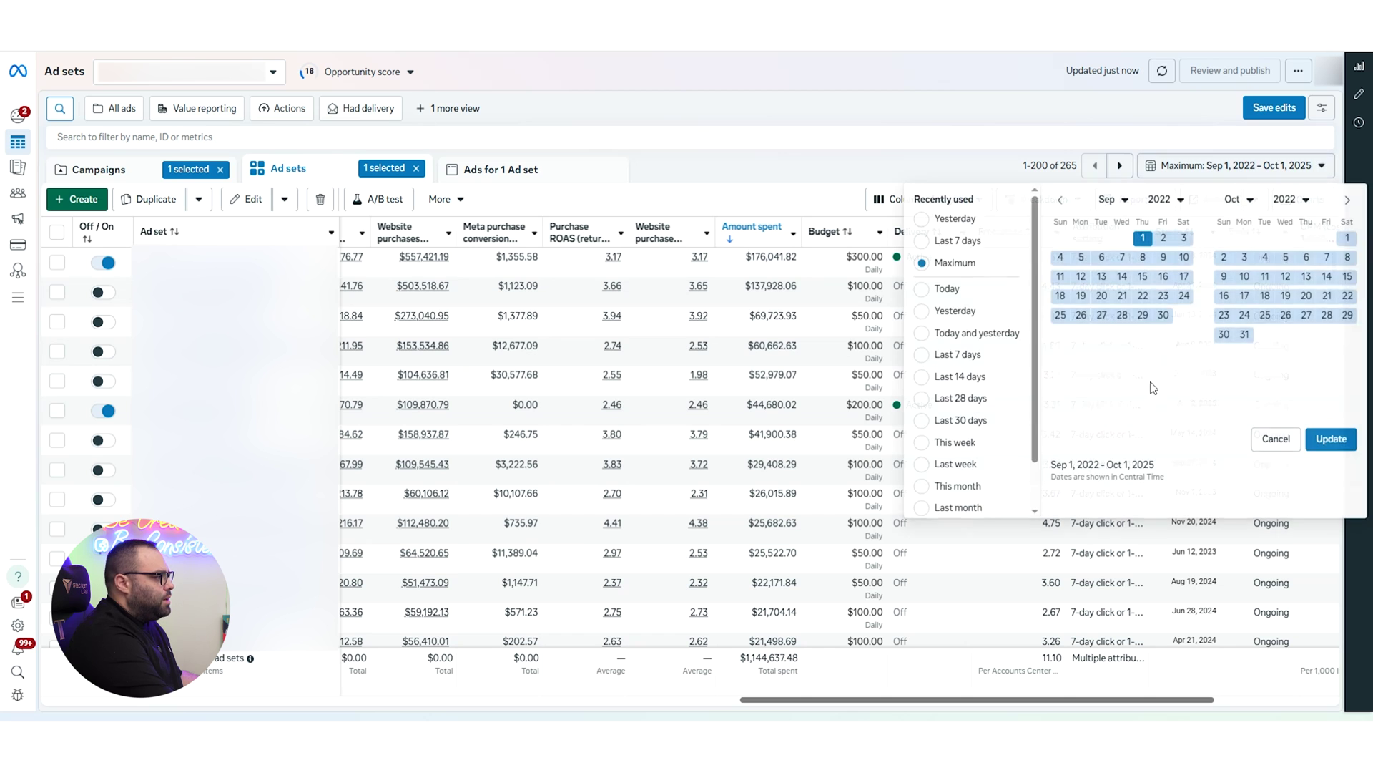
left_click(958, 242)
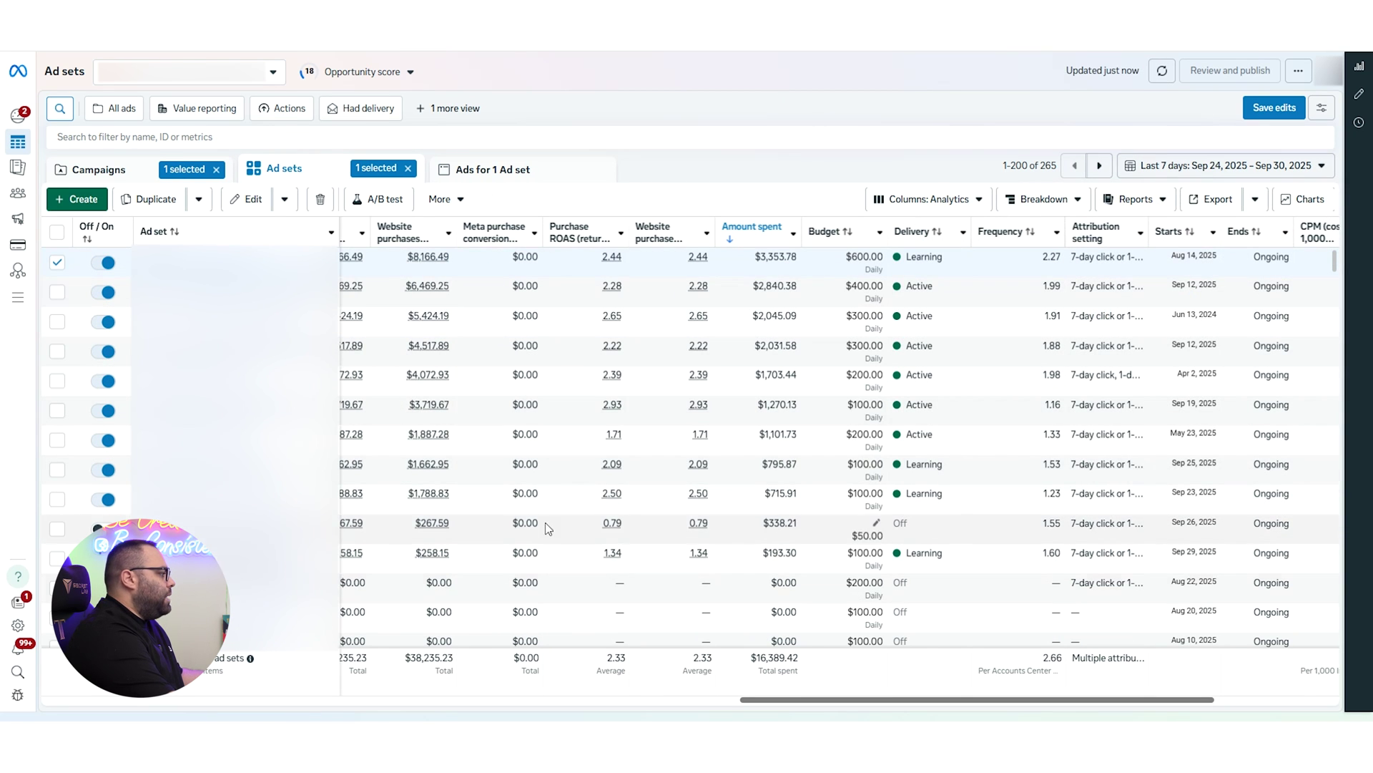
left_click(101, 169)
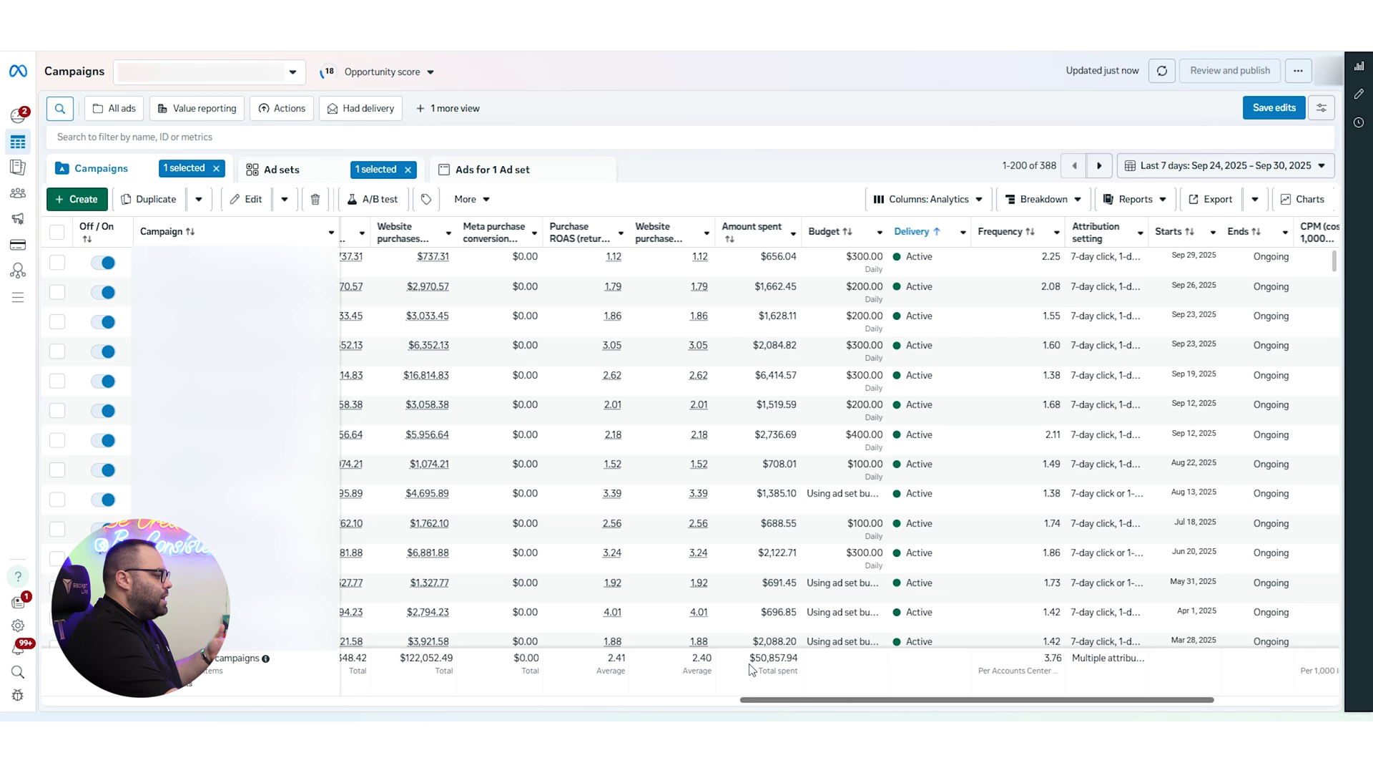
scroll(740, 495, "down", 3)
scroll(740, 494, "down", 1)
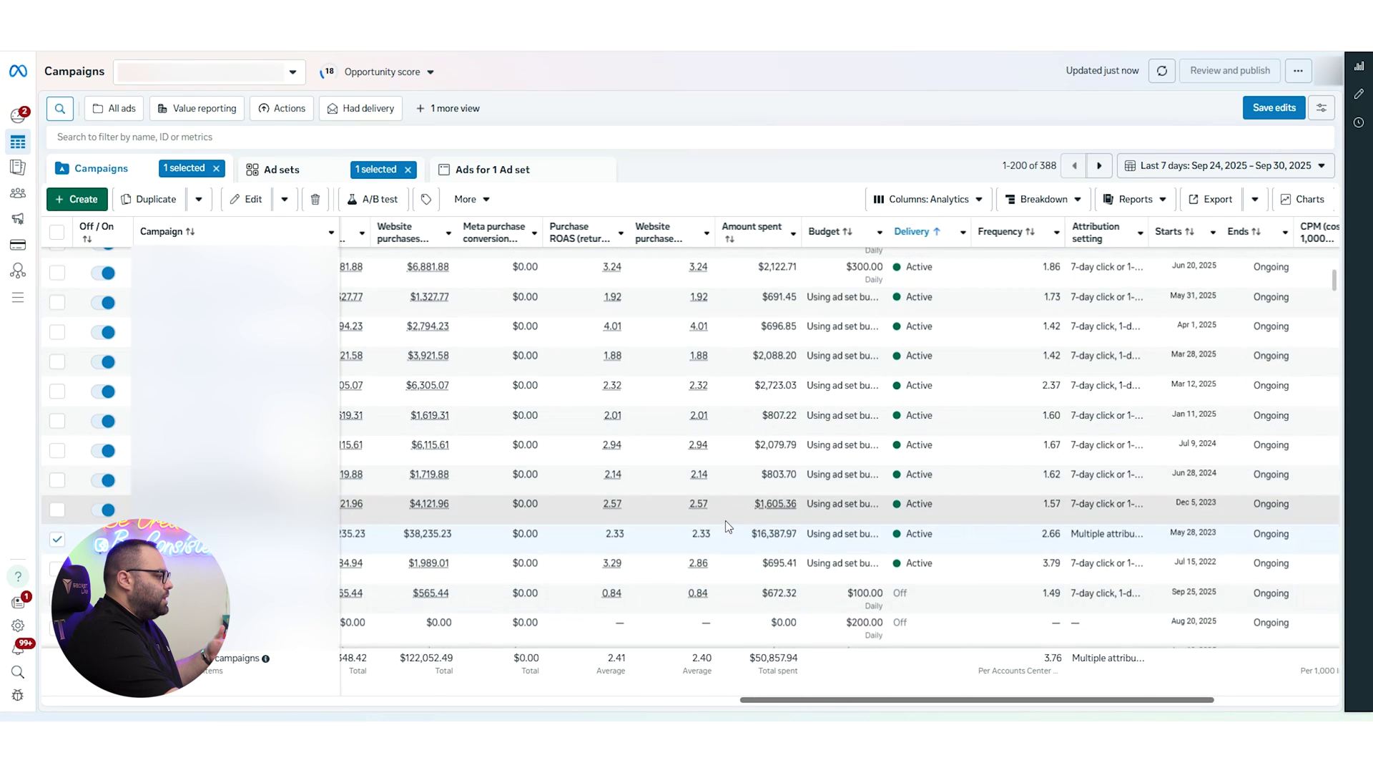
scroll(714, 562, "up", 5)
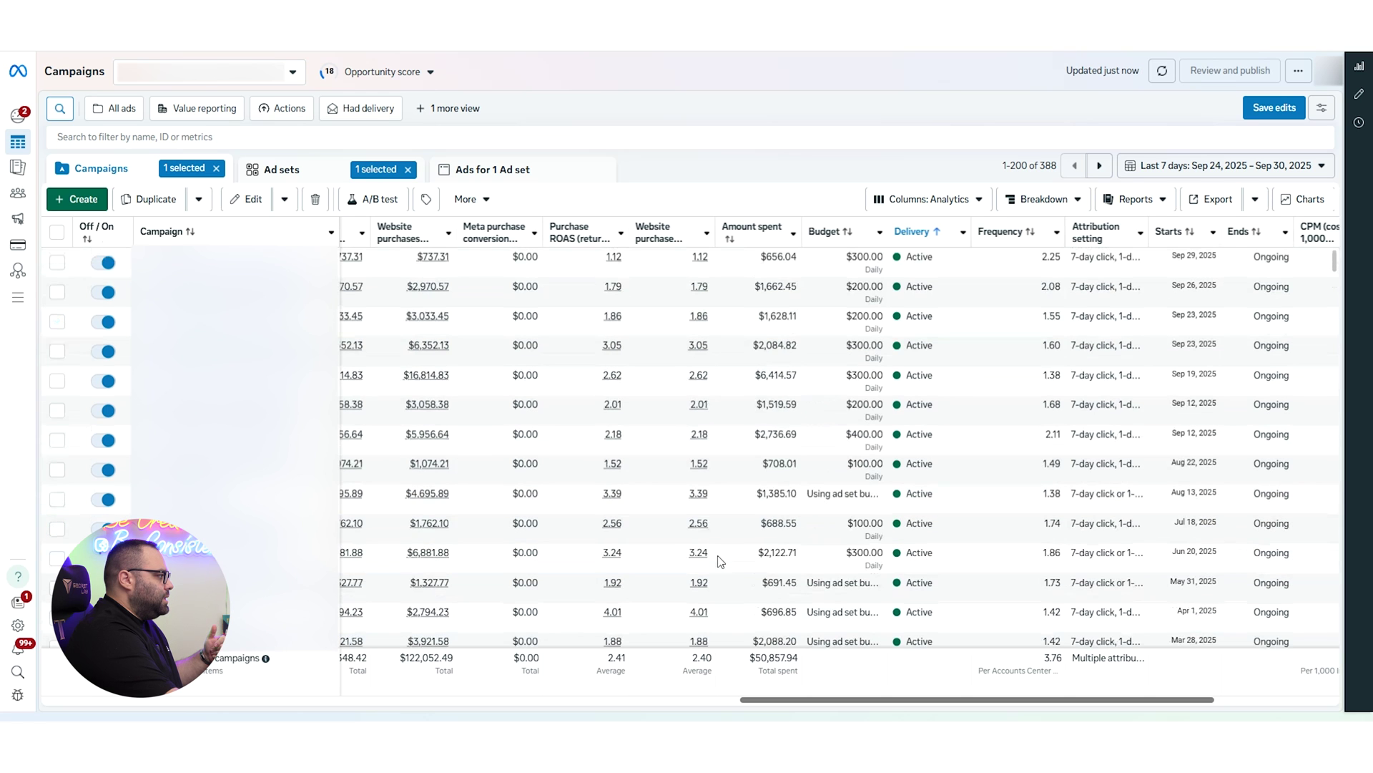